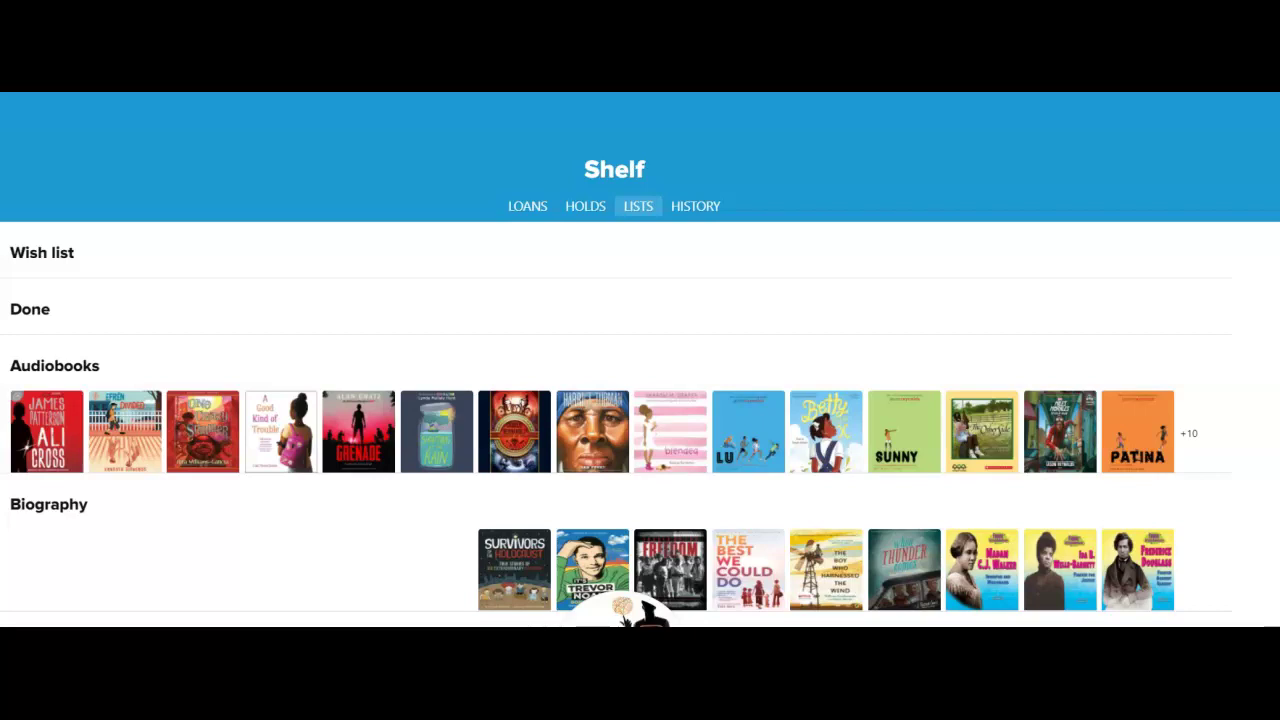
Step: Look over the shelf's book lists and open the complete Audiobooks list
scroll(640, 420, "down", 2)
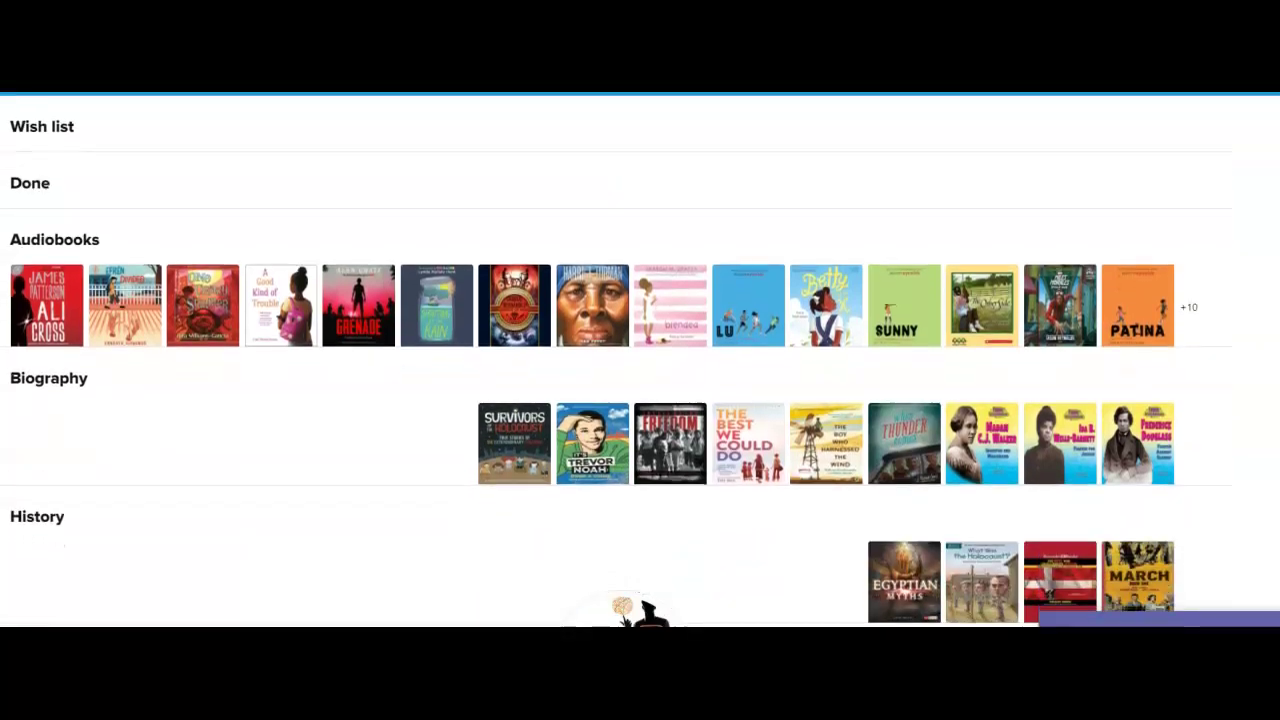
scroll(640, 400, "down", 2)
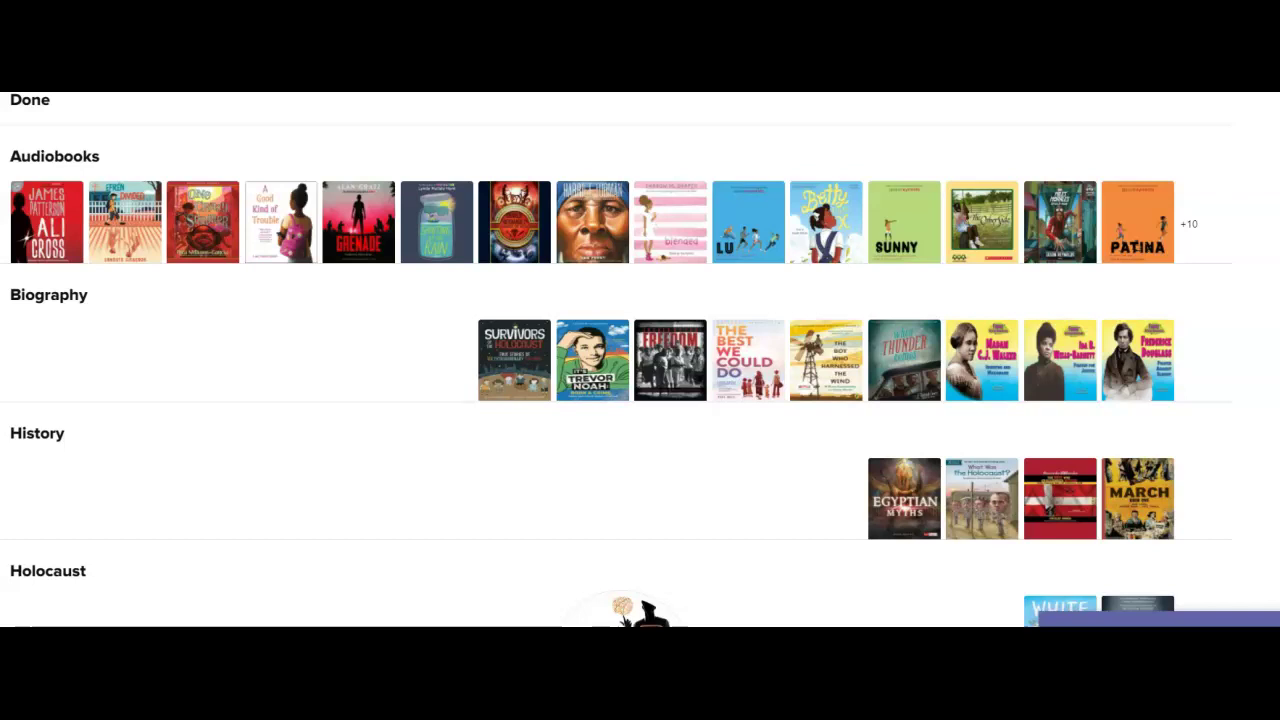
scroll(616, 360, "up", 1)
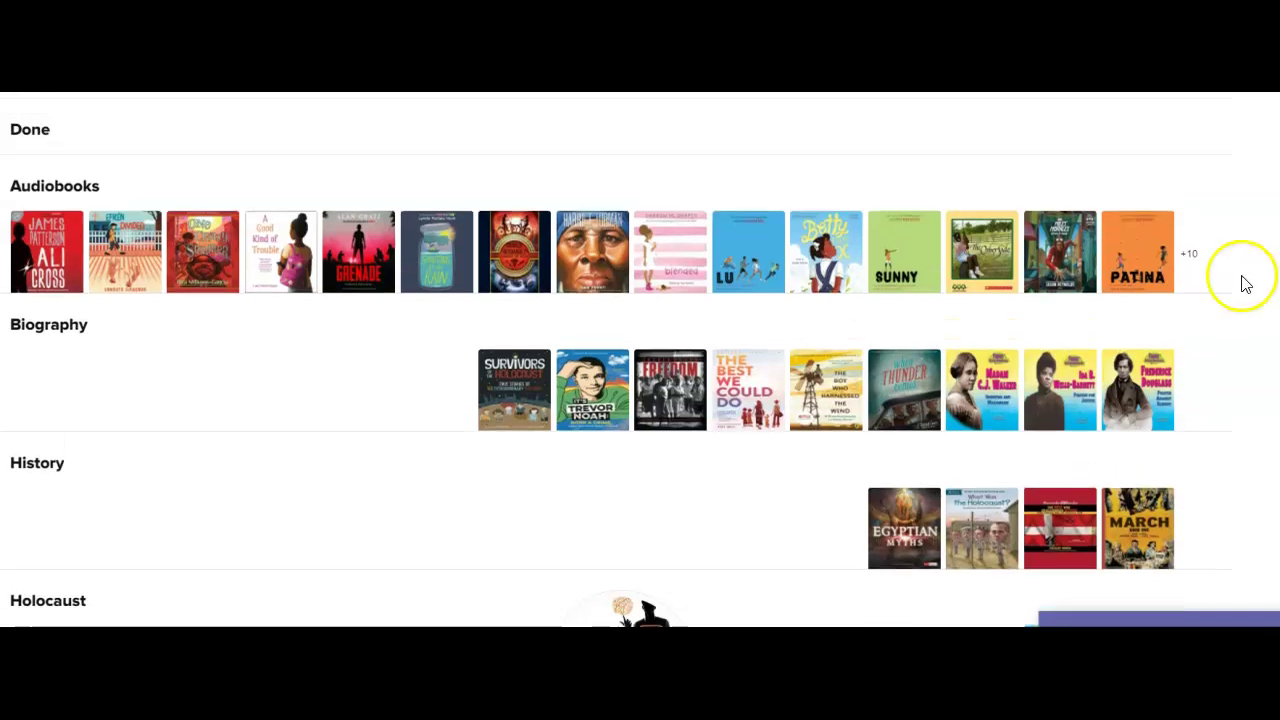
left_click(1190, 258)
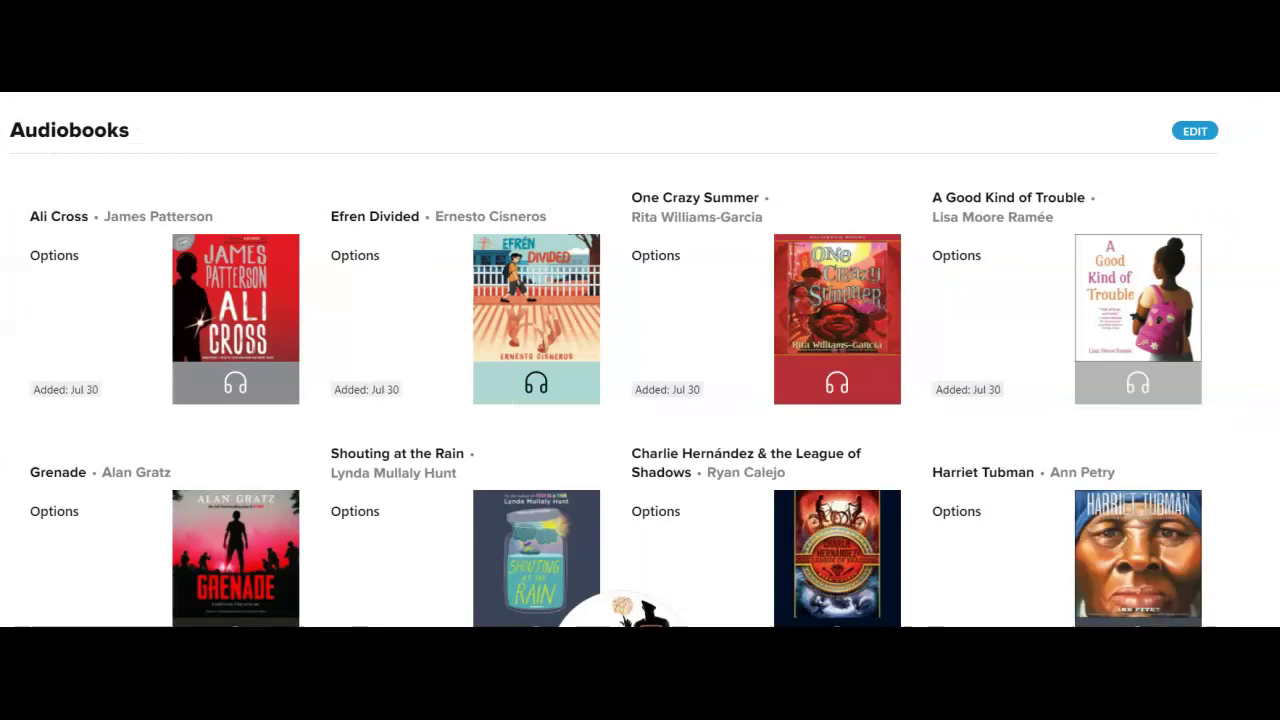
Step: Look through all the titles in the Audiobooks list, from the first book to the last and back
scroll(640, 360, "down", 3)
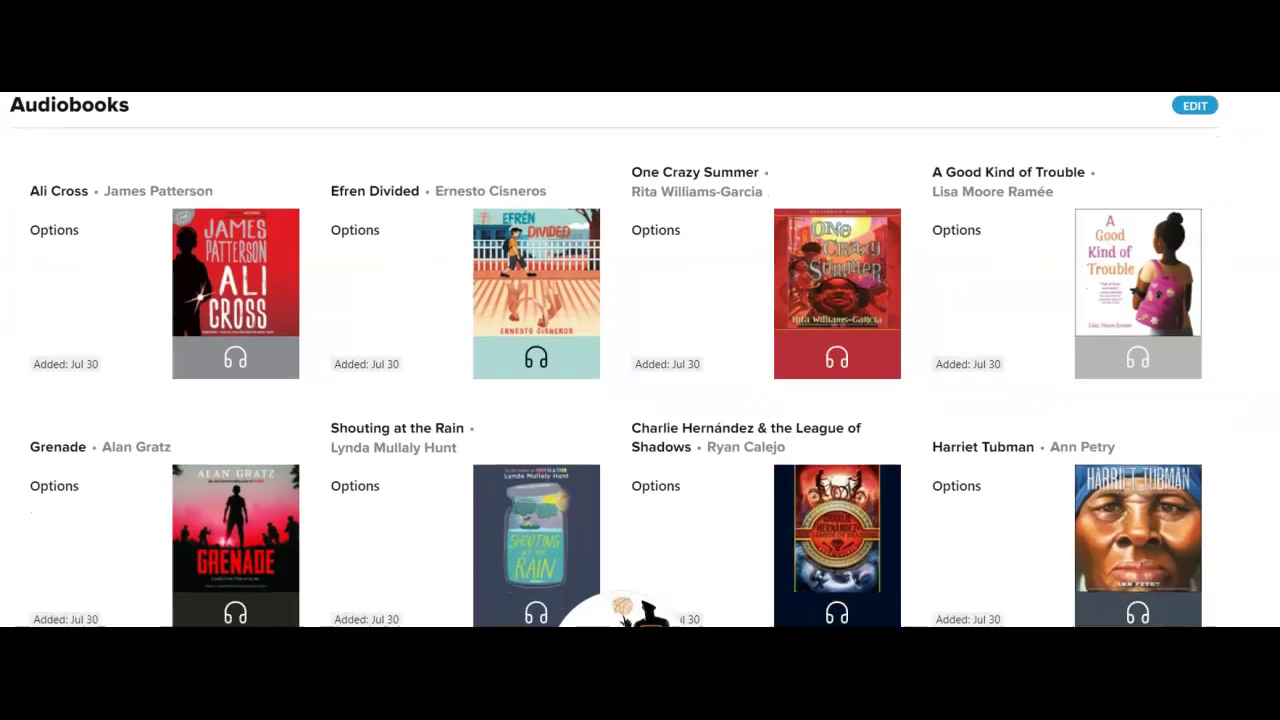
scroll(628, 610, "down", 4)
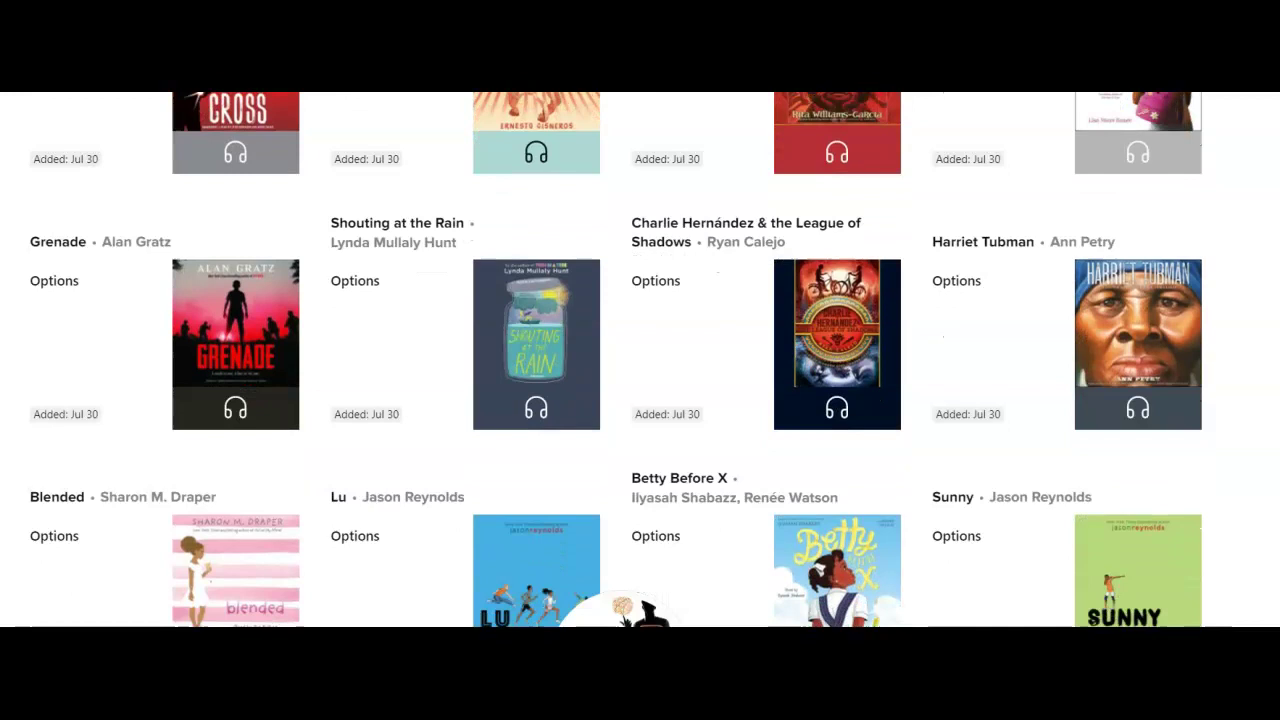
scroll(640, 360, "down", 4)
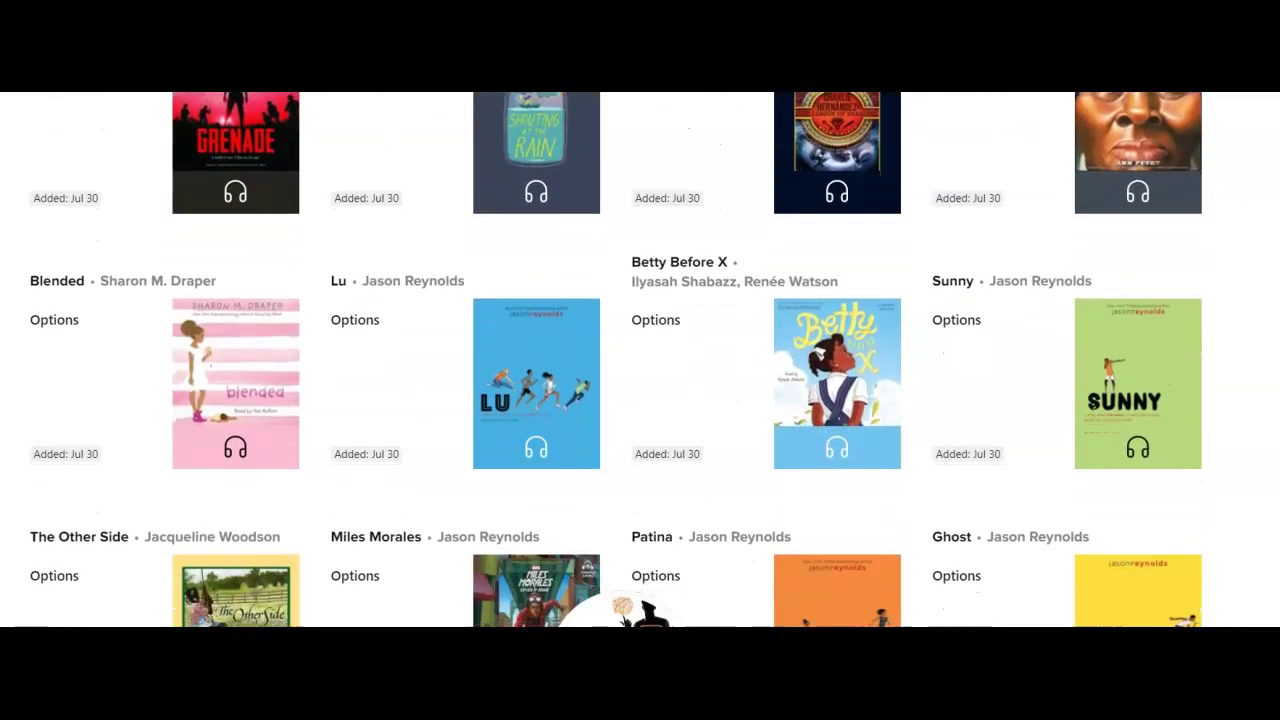
scroll(640, 360, "down", 1)
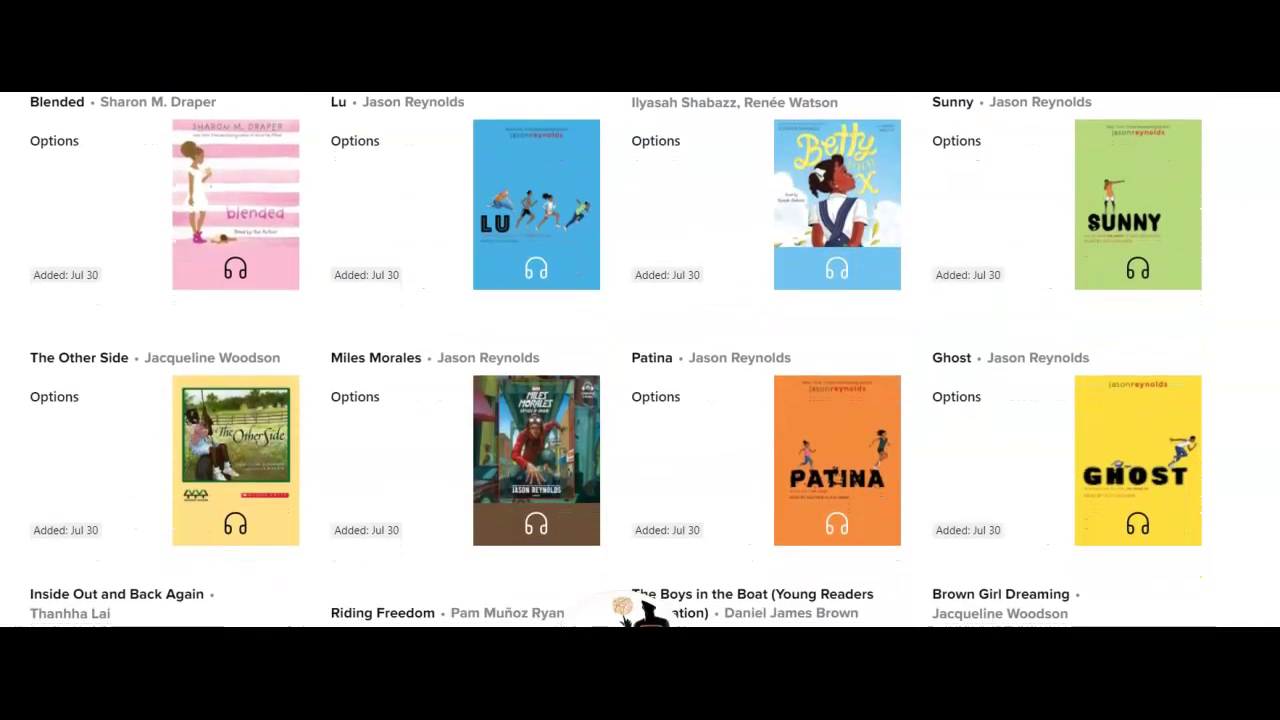
scroll(640, 360, "down", 2)
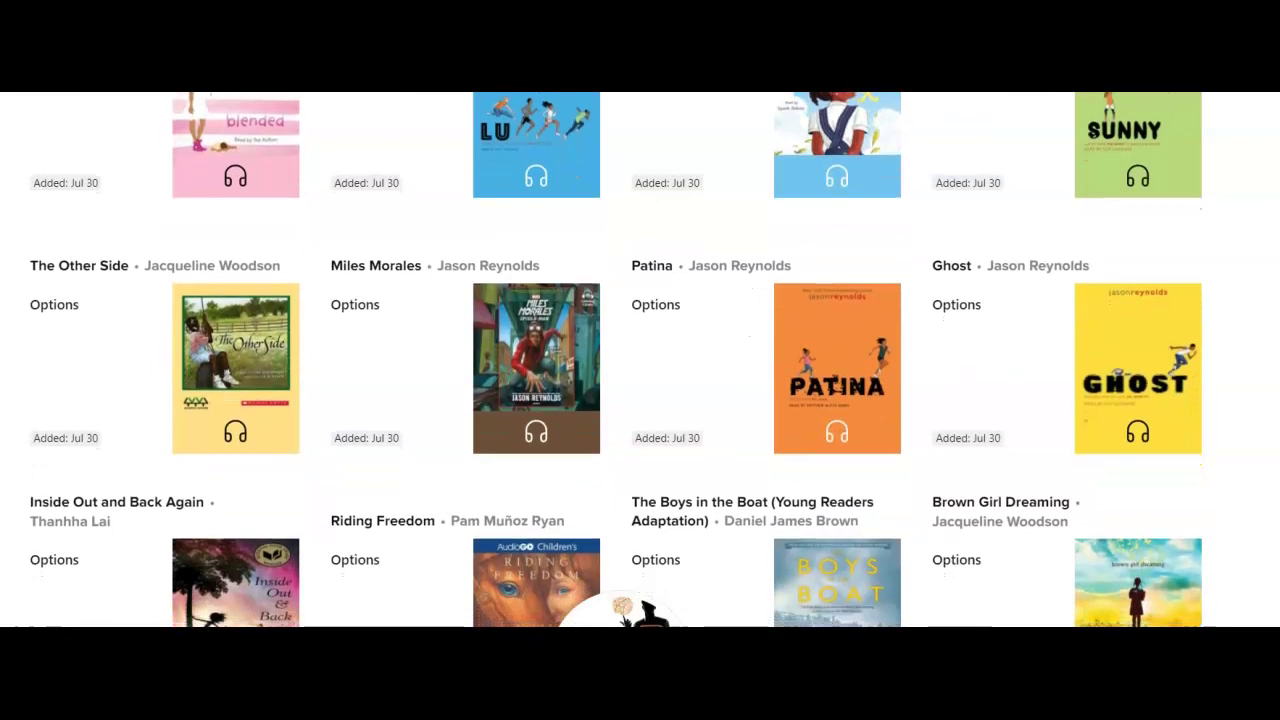
scroll(640, 360, "down", 4)
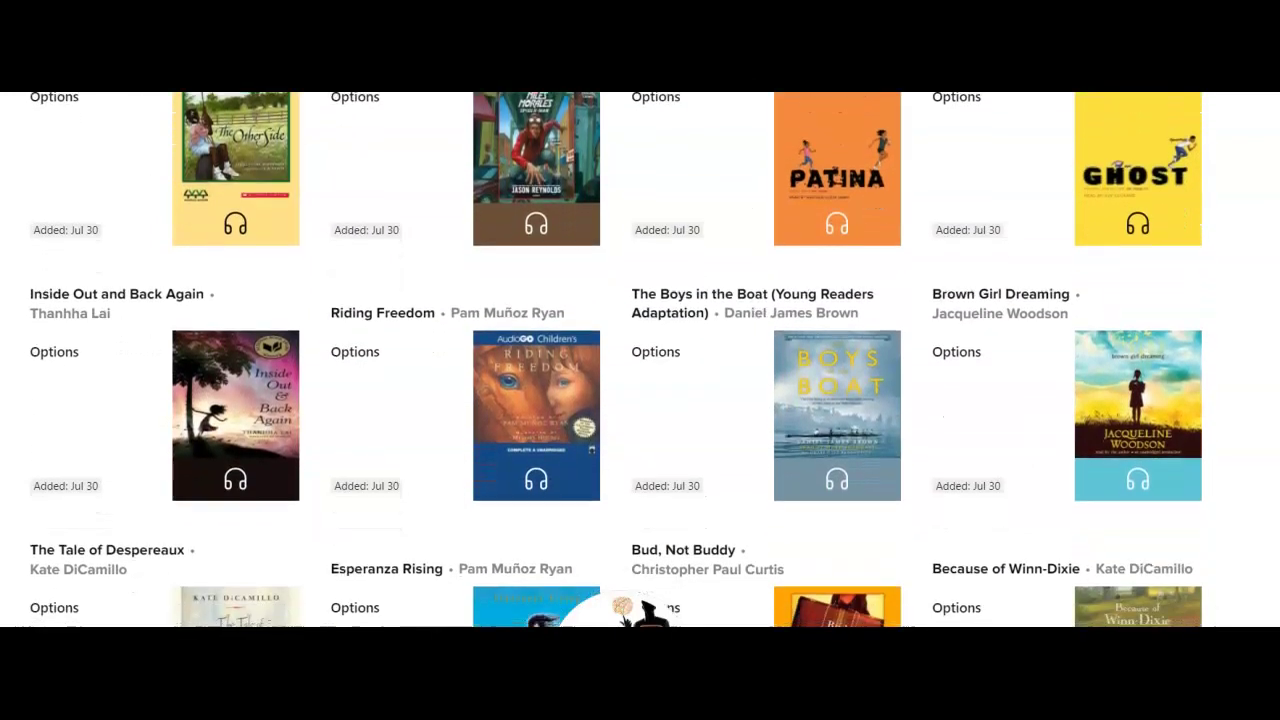
scroll(640, 360, "down", 4)
scroll(640, 360, "down", 3)
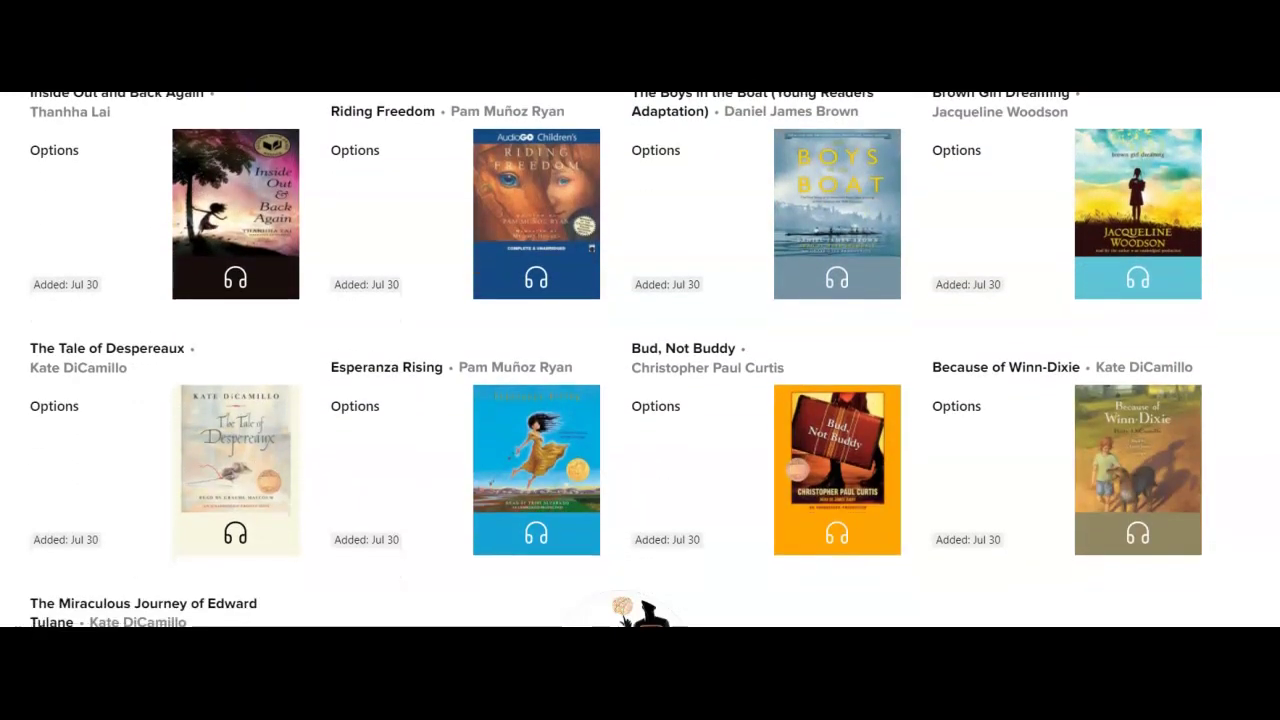
scroll(640, 360, "down", 3)
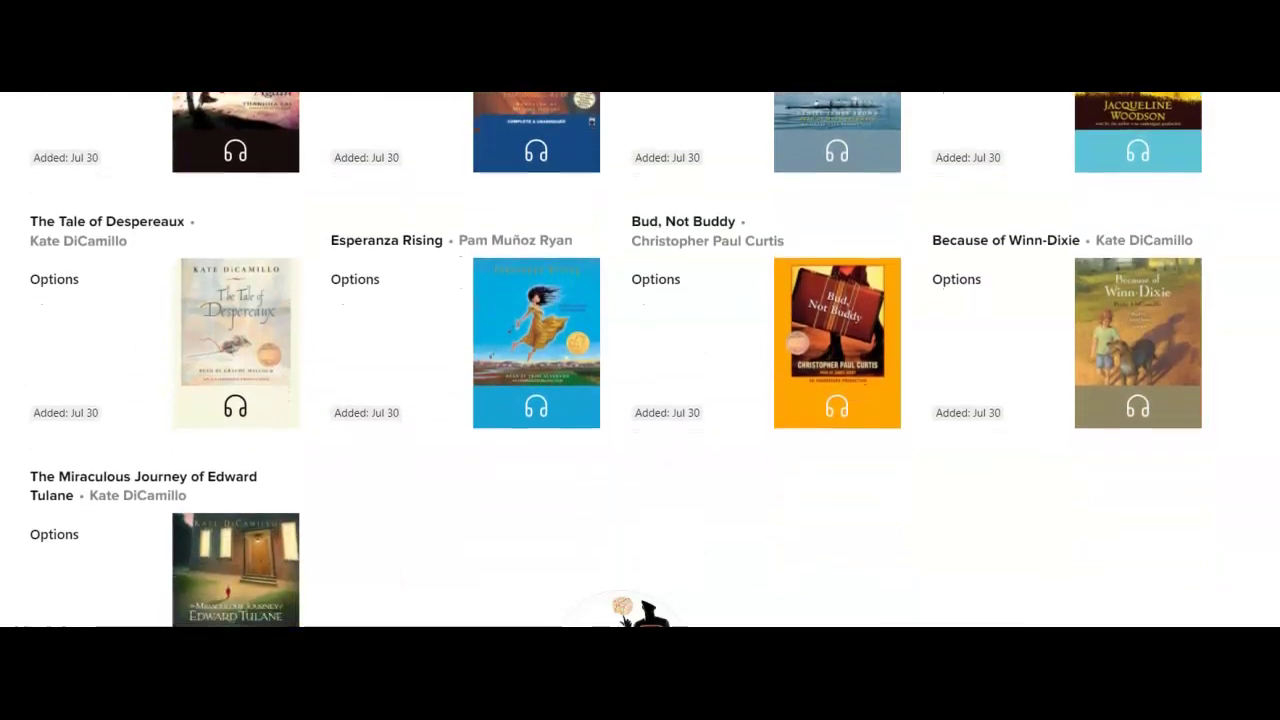
scroll(640, 360, "down", 1)
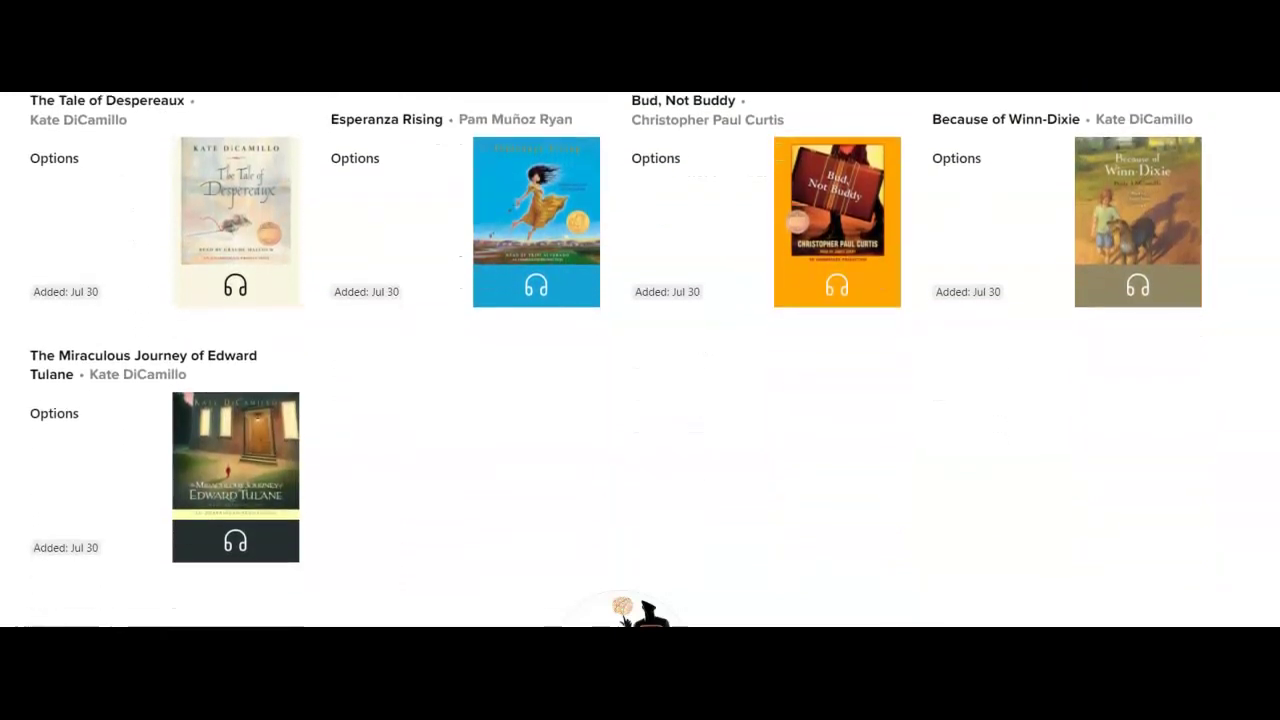
scroll(640, 360, "up", 5)
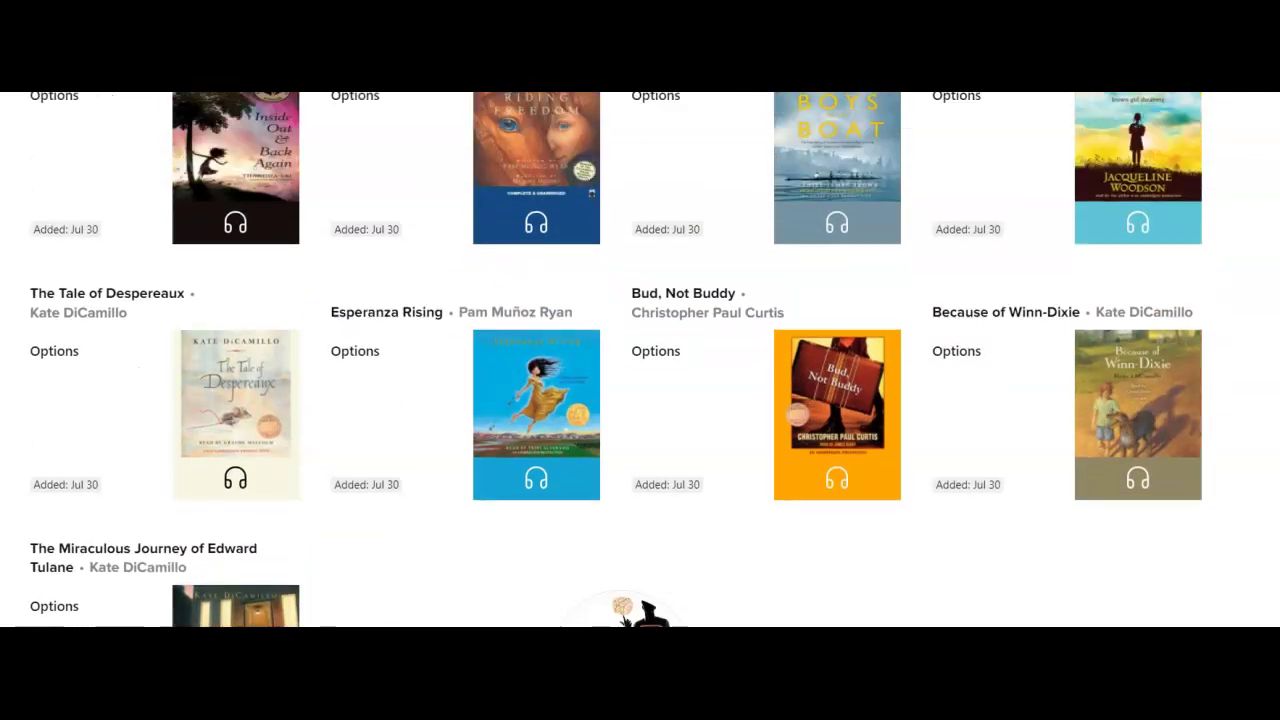
scroll(640, 360, "up", 15)
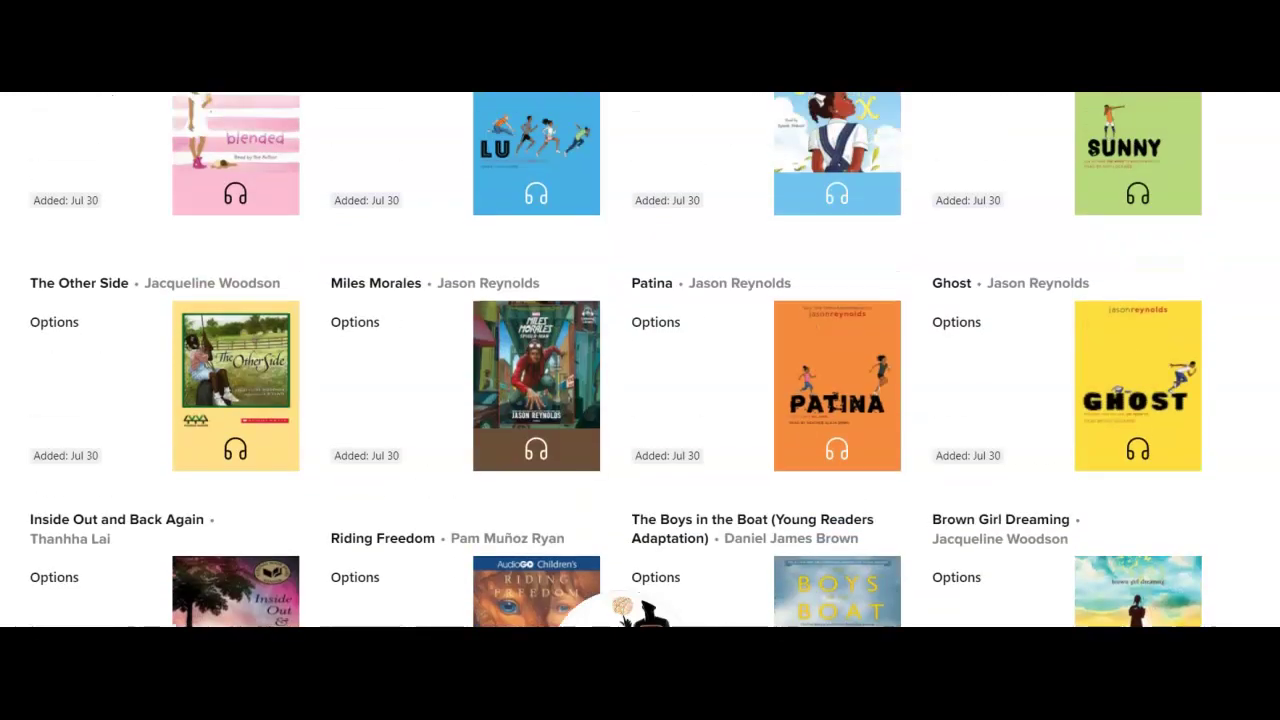
scroll(640, 360, "up", 13)
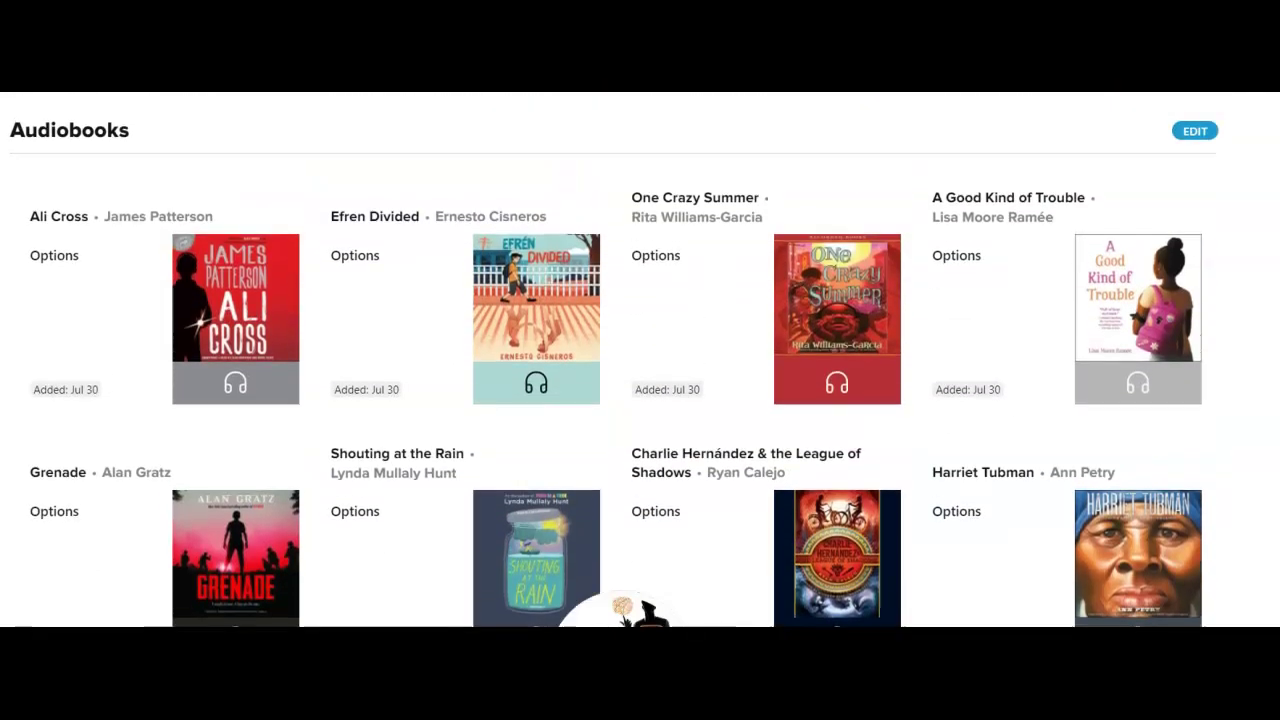
Step: Return to the shelf's lists and review the remaining categories from Biography through Parent Approval, Quick Reads to Share and Room14ers
key("alt+Left")
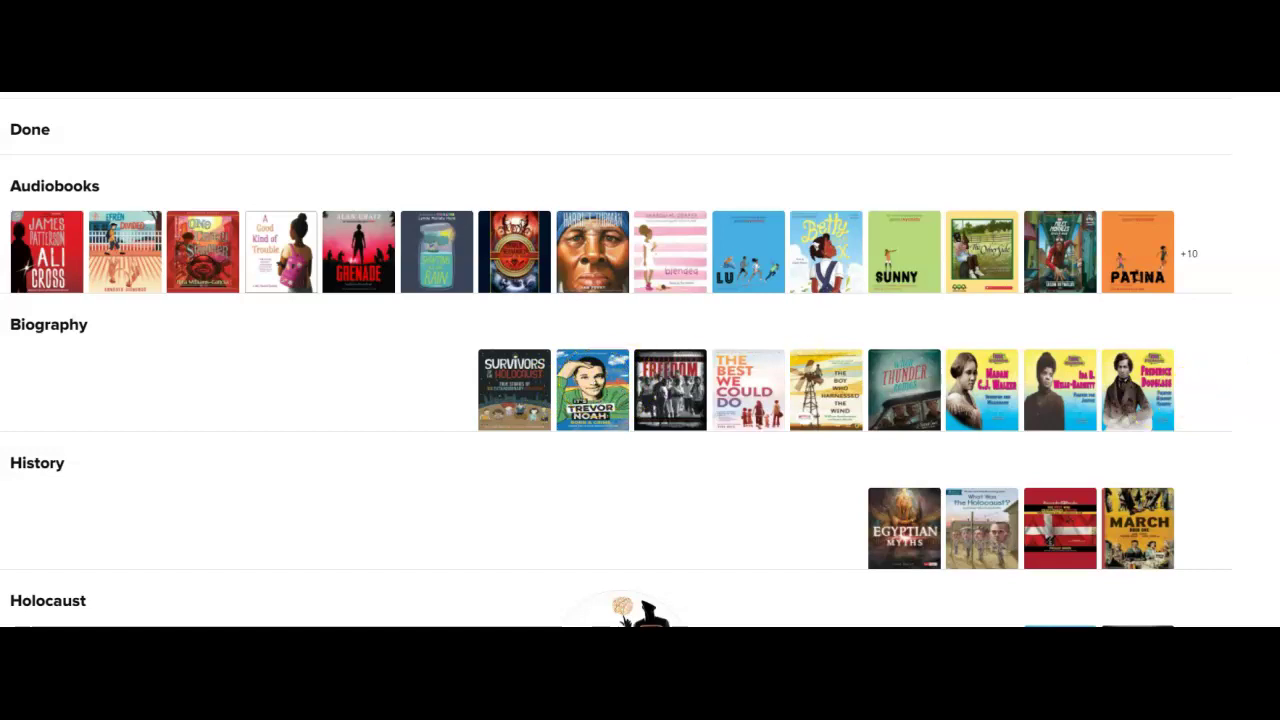
scroll(616, 366, "down", 3)
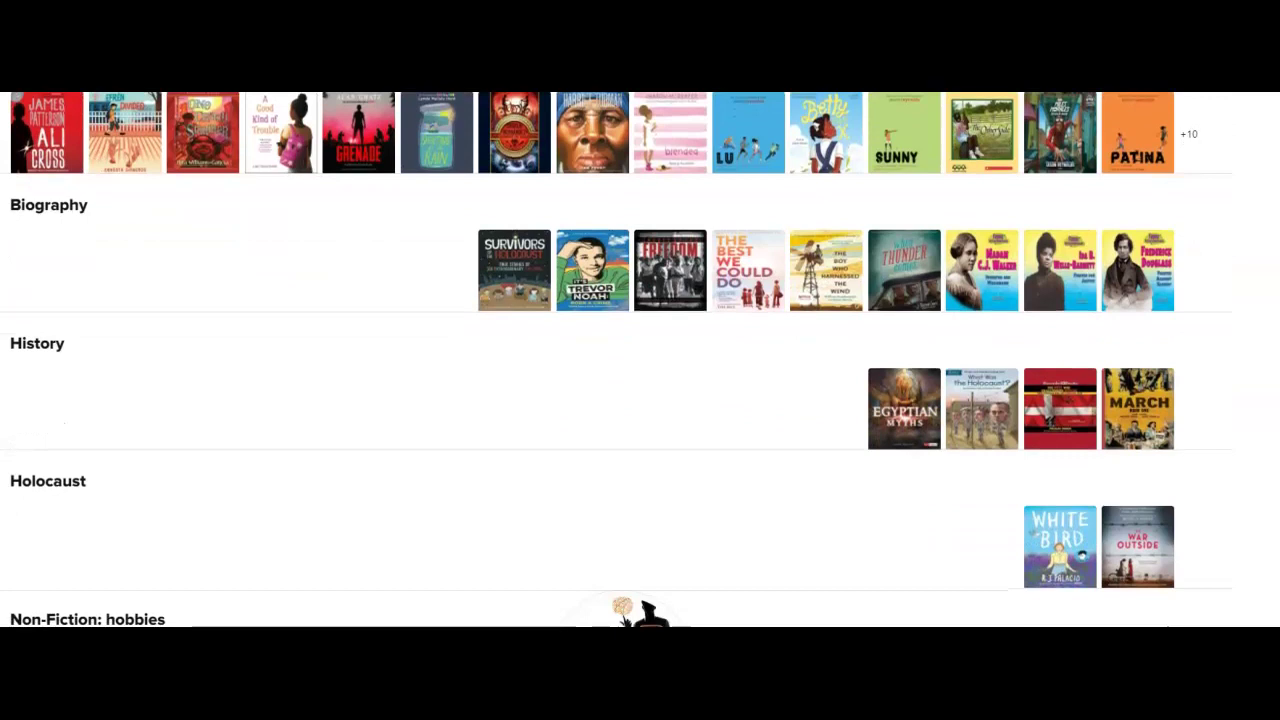
scroll(616, 366, "down", 1)
scroll(616, 360, "down", 3)
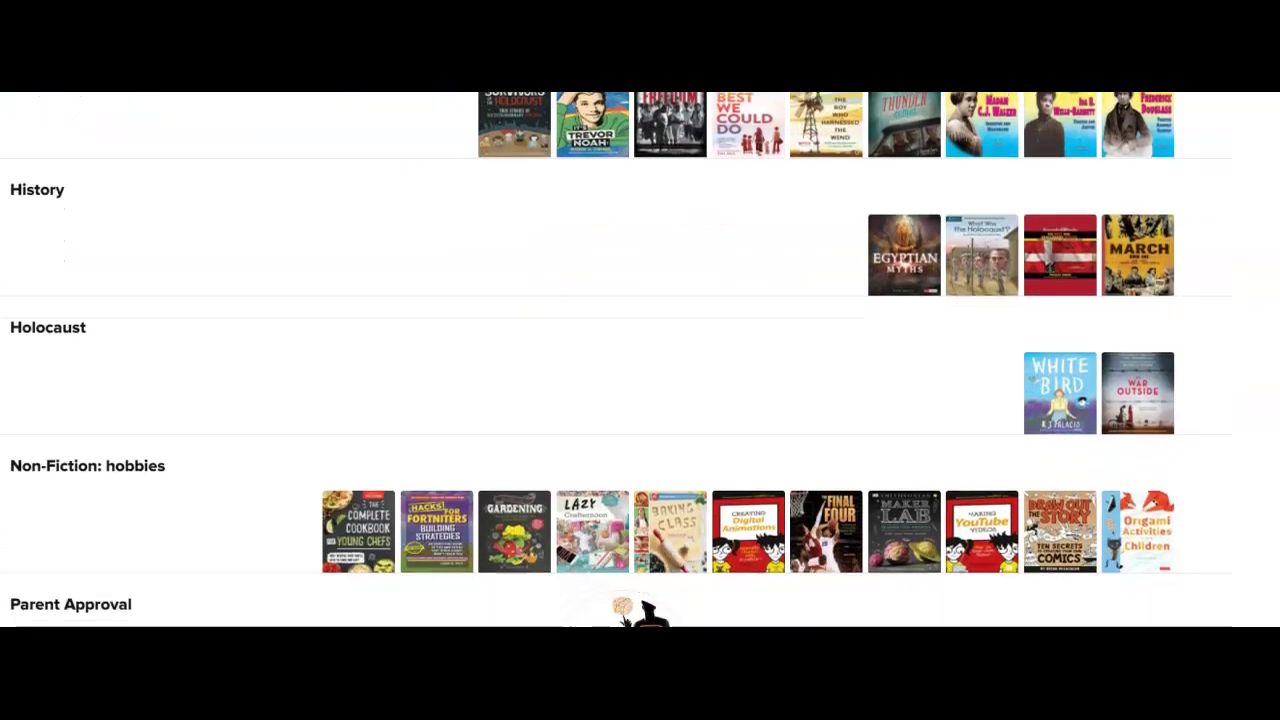
scroll(616, 360, "up", 1)
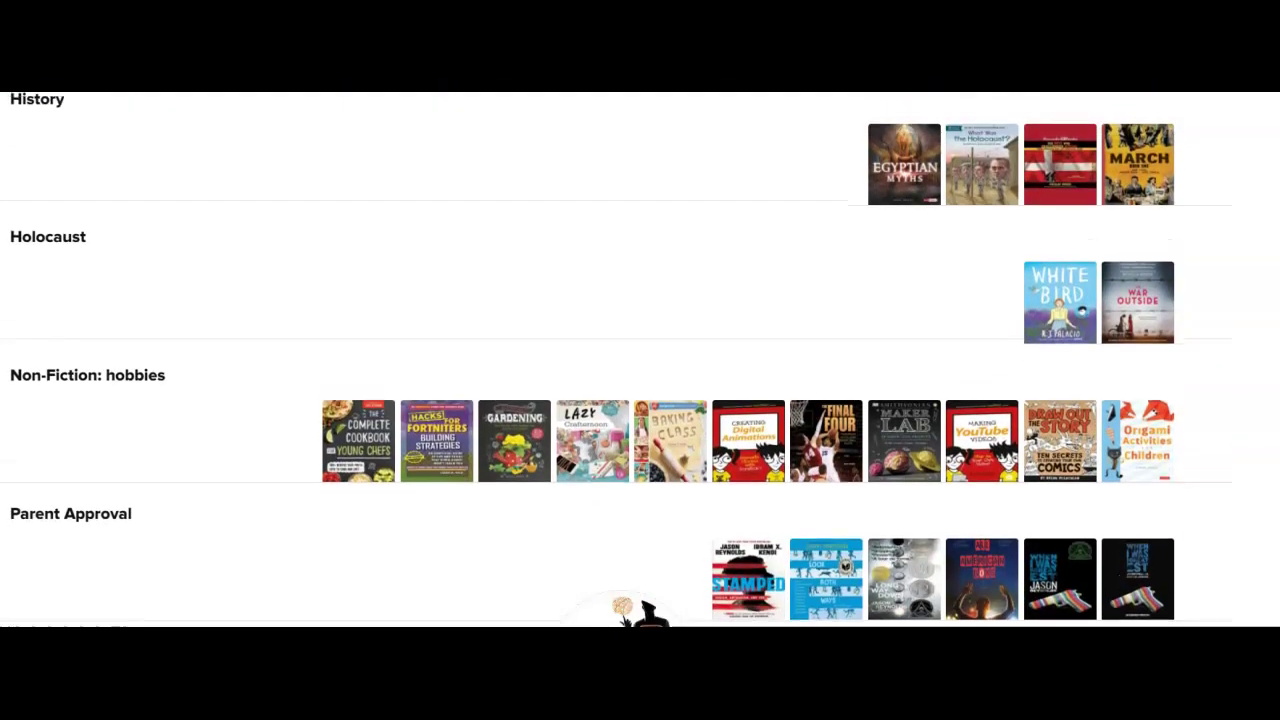
scroll(616, 357, "down", 2)
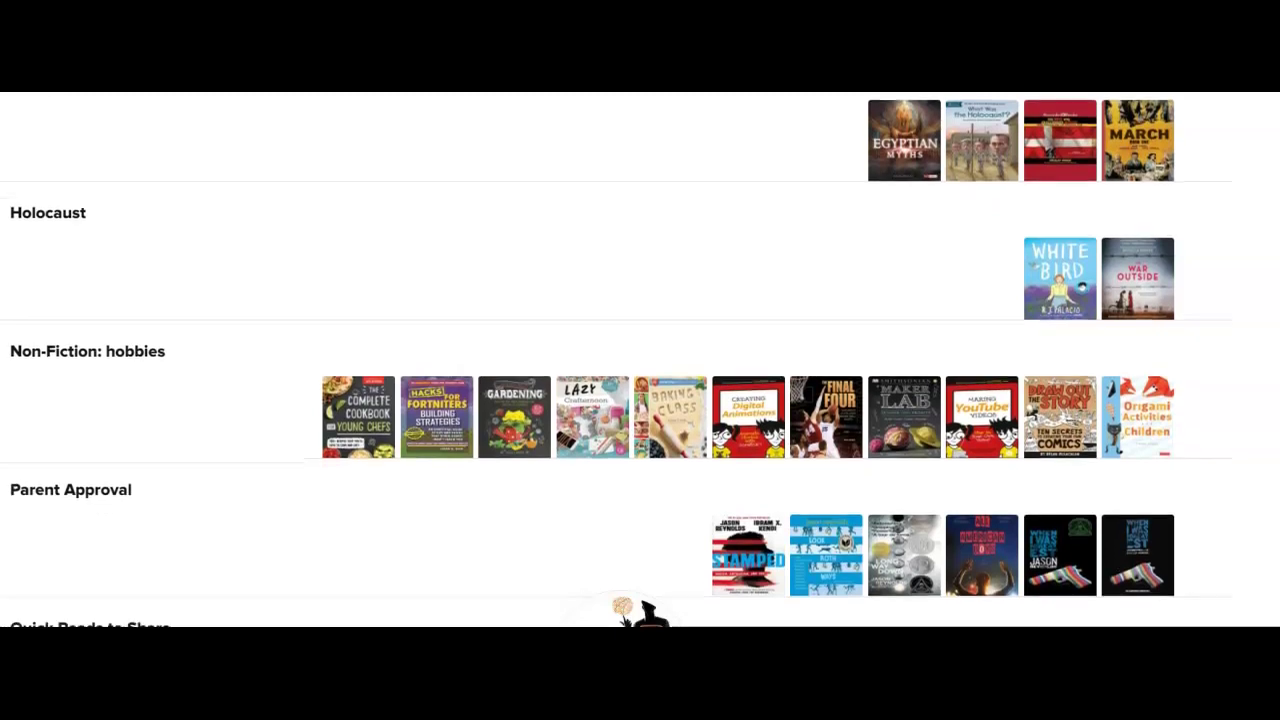
scroll(616, 360, "down", 3)
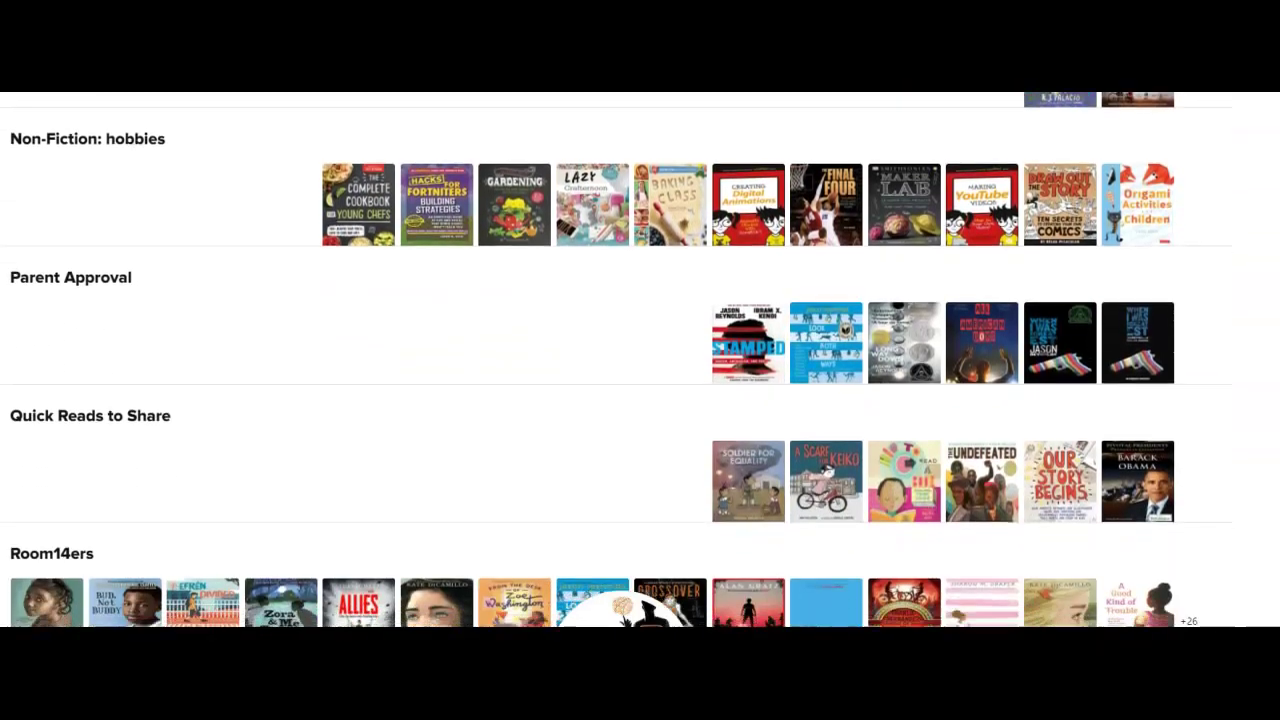
scroll(933, 345, "down", 2)
scroll(933, 345, "up", 1)
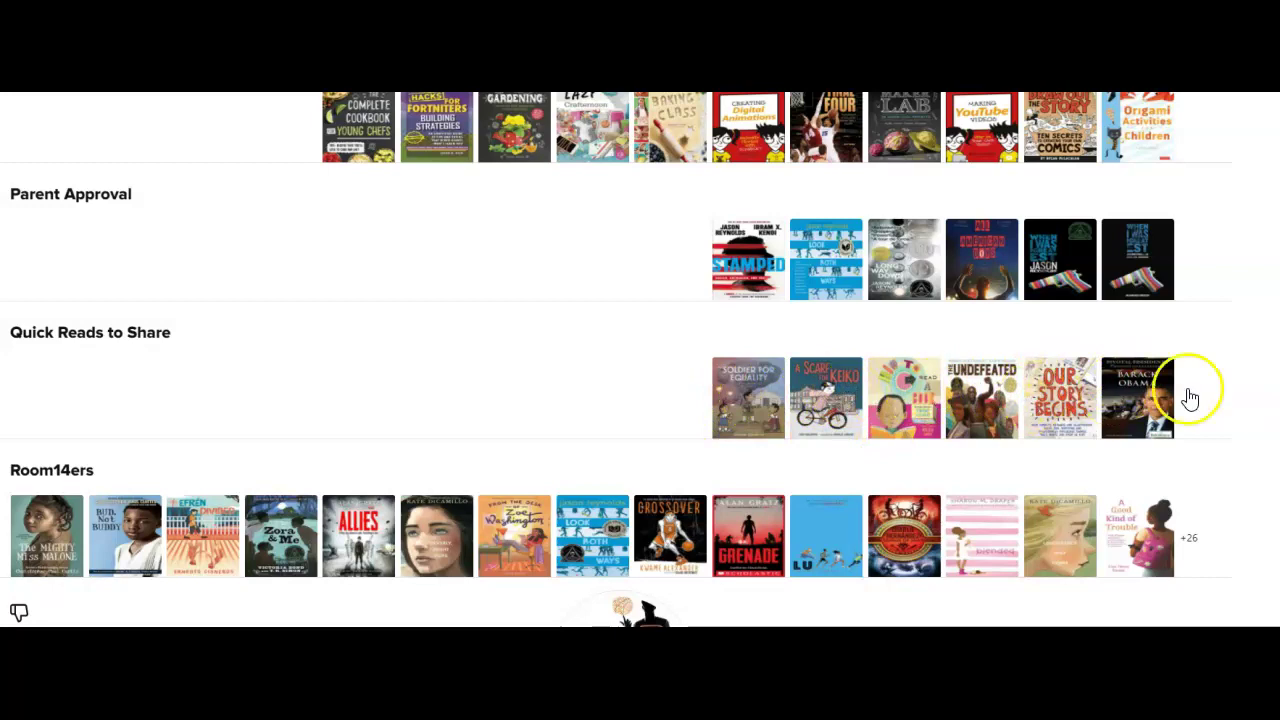
Step: Open the complete Room14ers list and look through its titles from The Mighty Miss Malone to Roll of Thunder, Hear My Cry
scroll(616, 360, "down", 3)
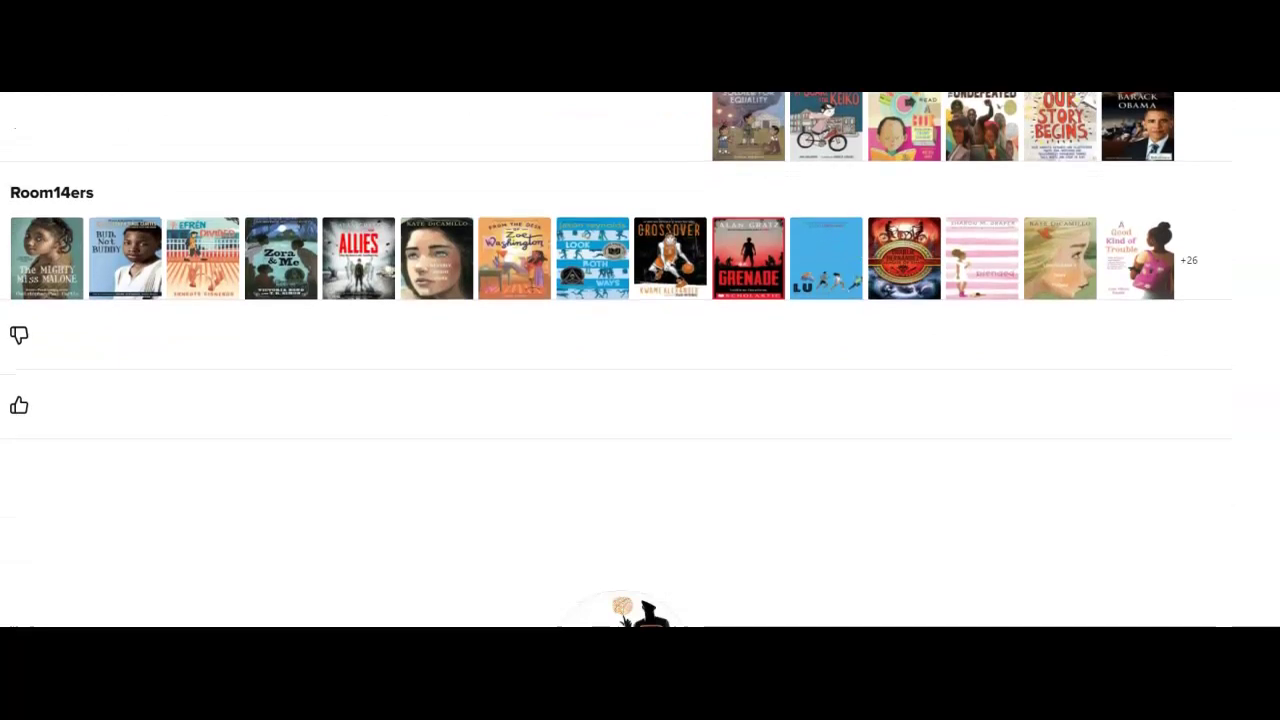
left_click(1189, 265)
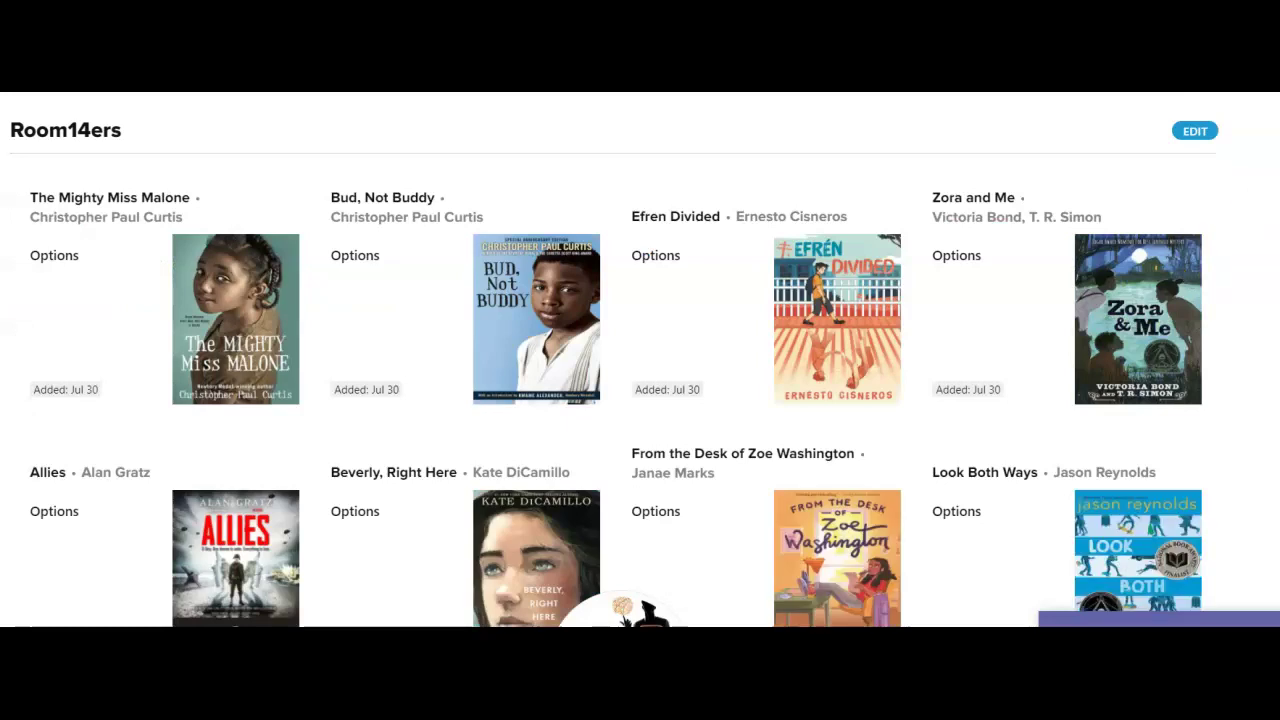
scroll(615, 367, "down", 1)
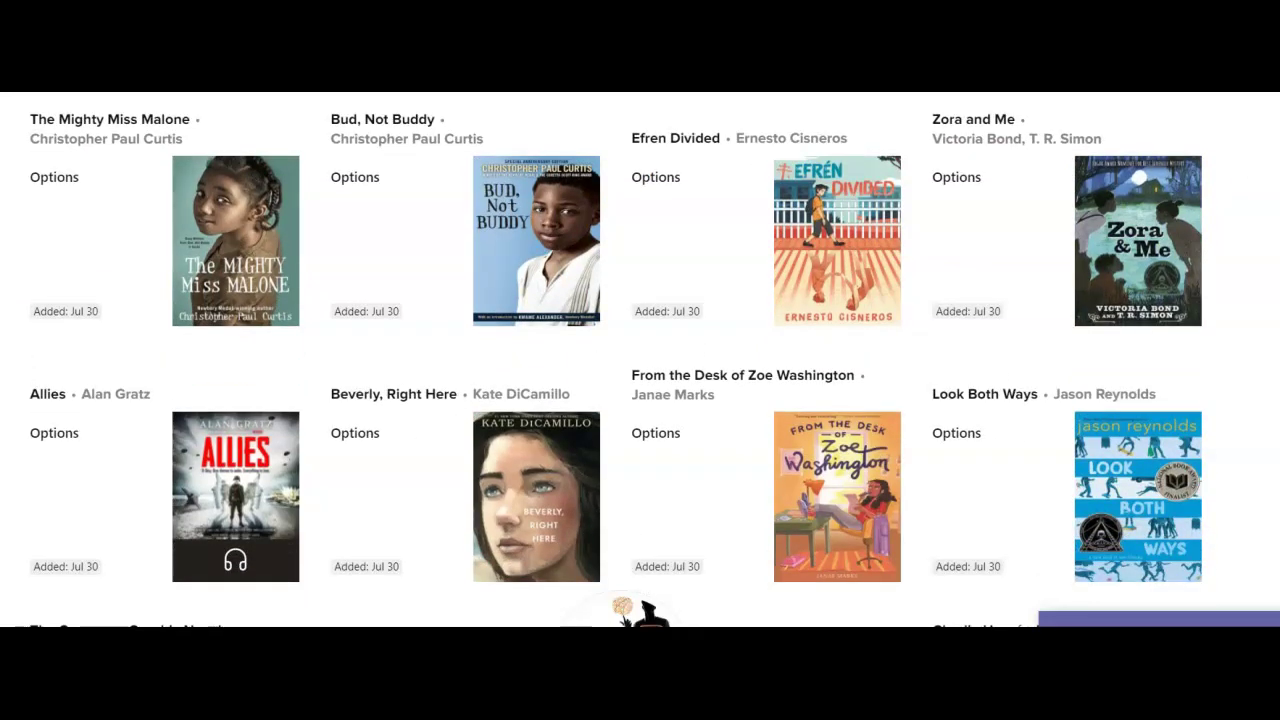
scroll(615, 360, "down", 3)
scroll(615, 360, "down", 2)
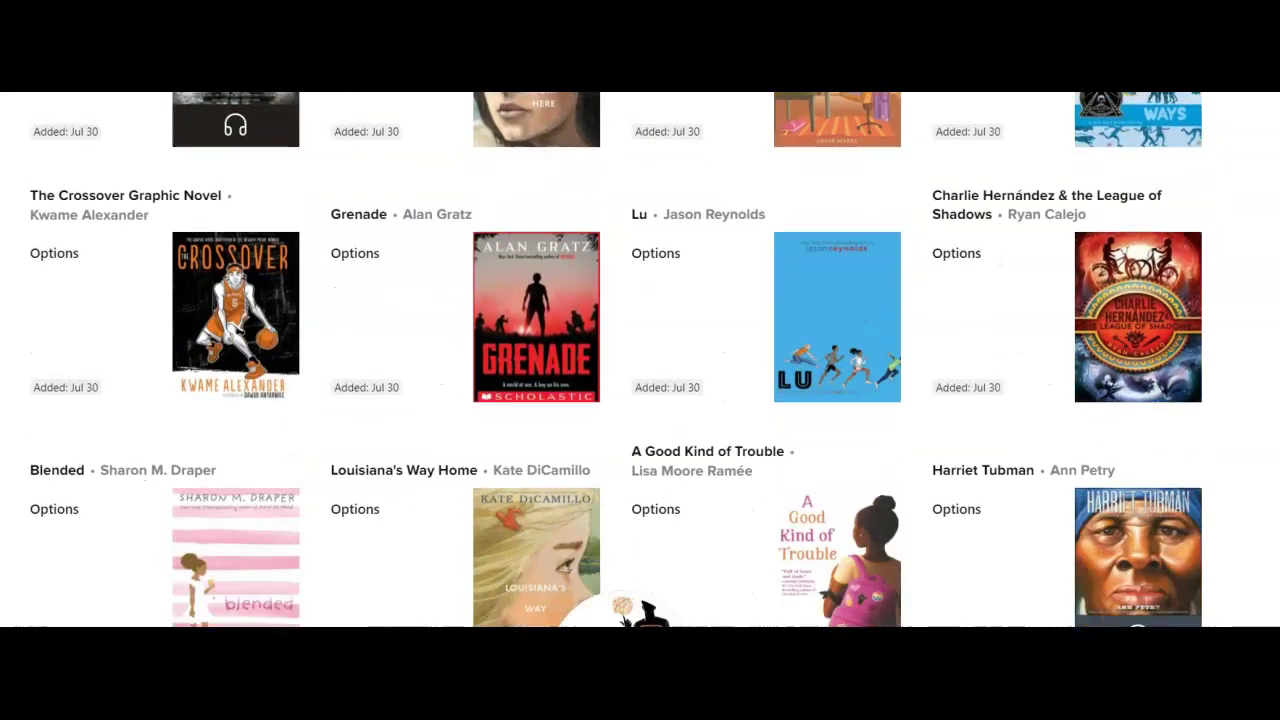
scroll(615, 360, "down", 1)
scroll(615, 360, "down", 2)
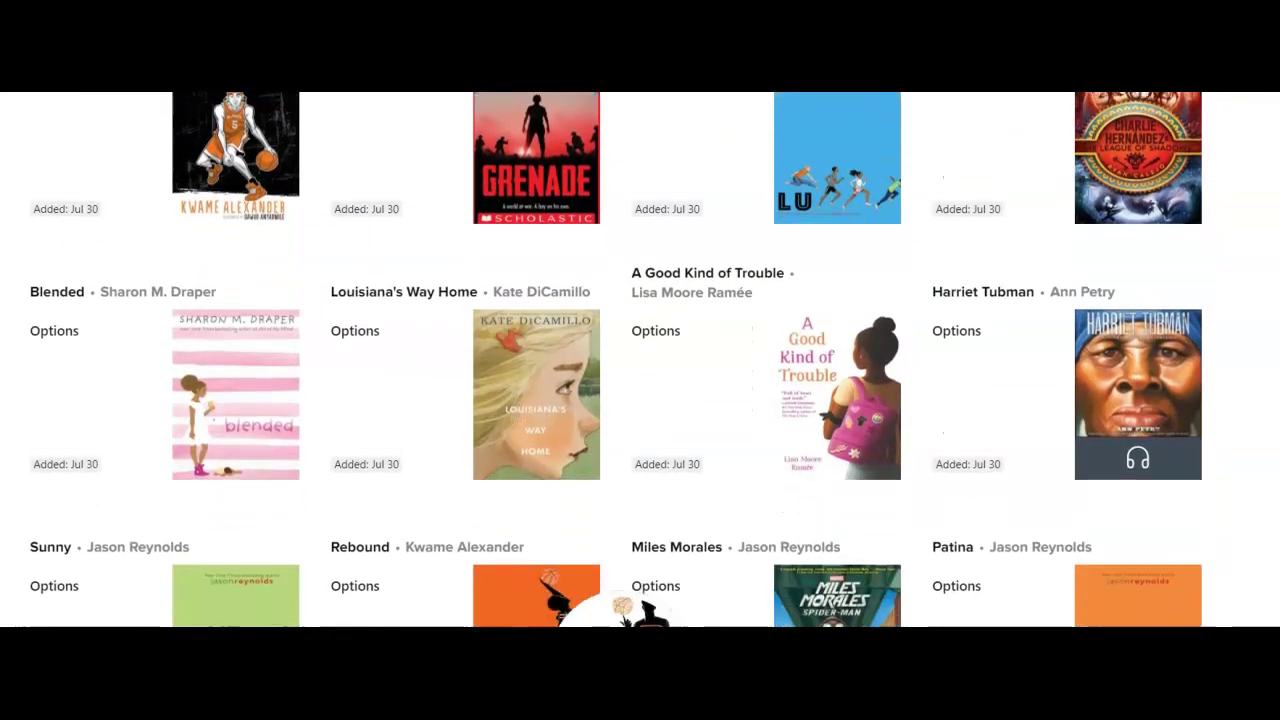
scroll(615, 360, "down", 2)
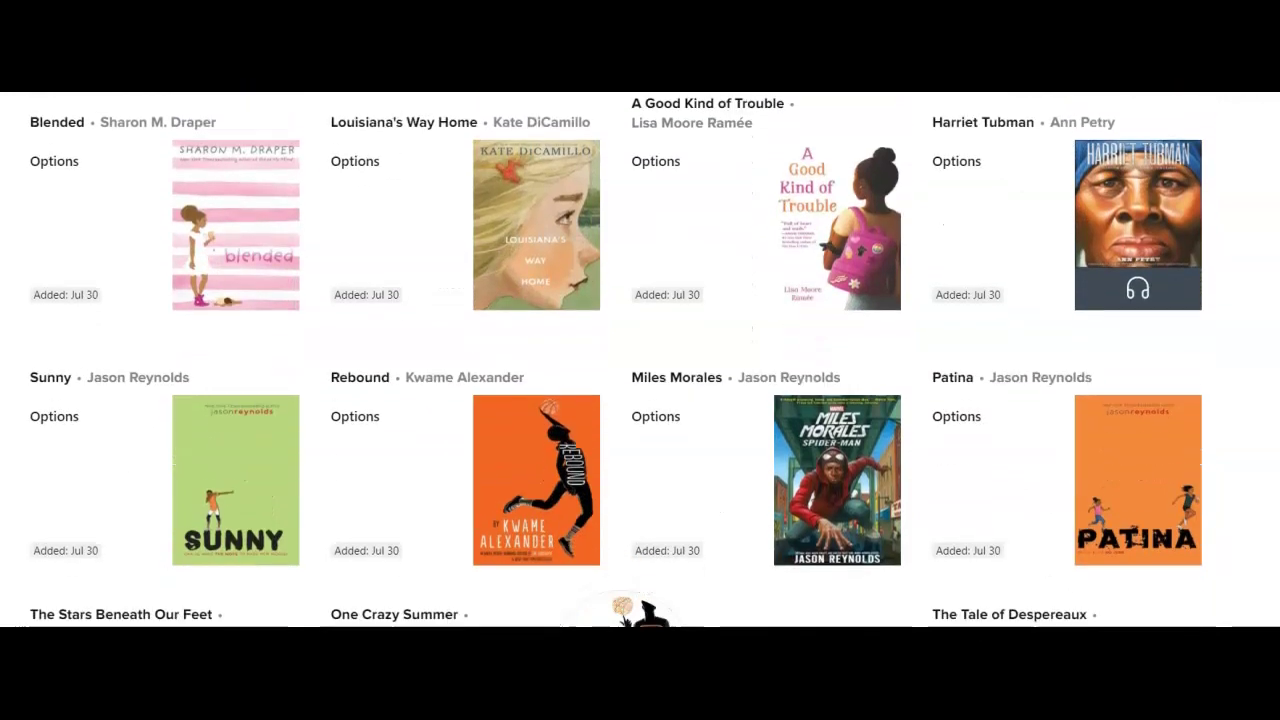
scroll(615, 360, "down", 3)
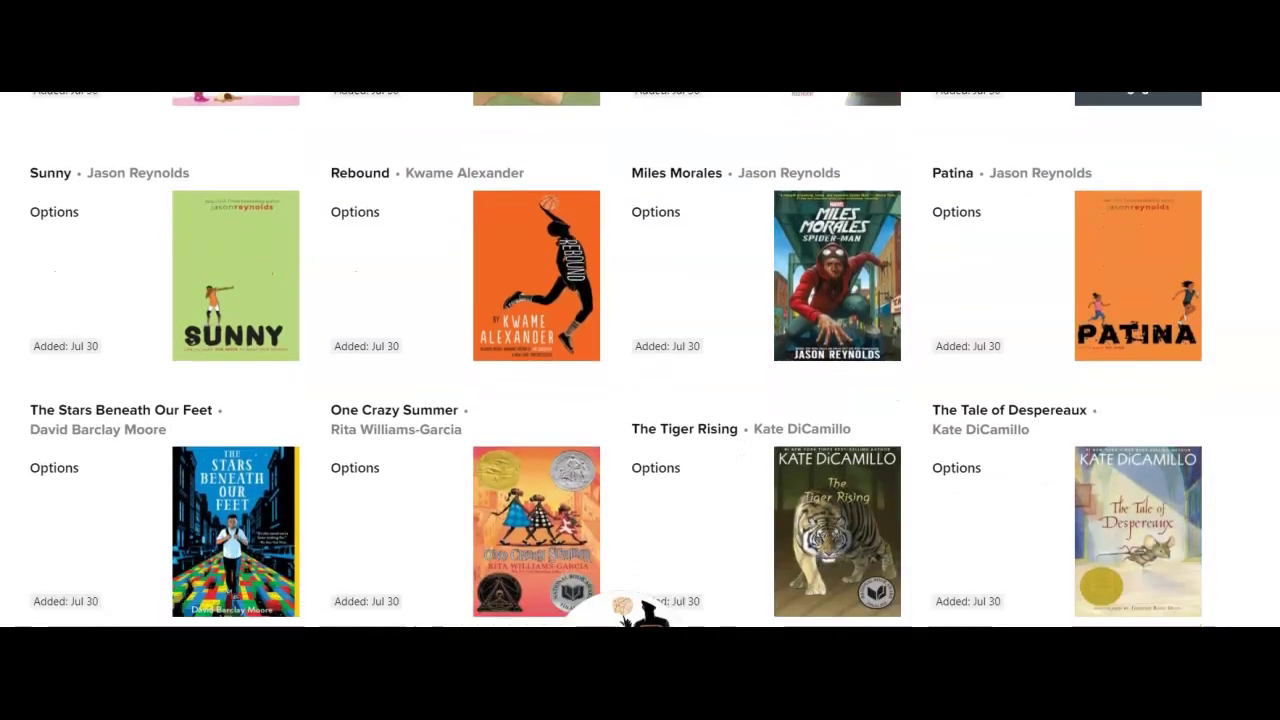
scroll(615, 360, "down", 3)
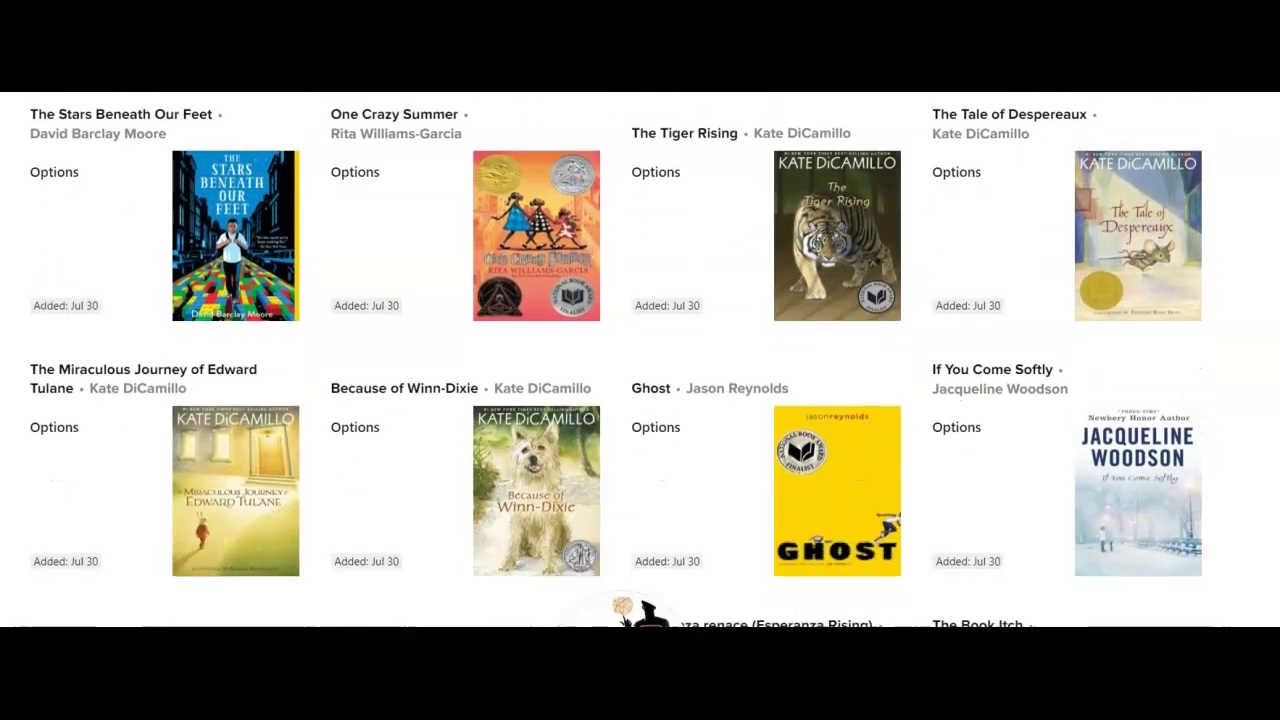
scroll(615, 360, "down", 2)
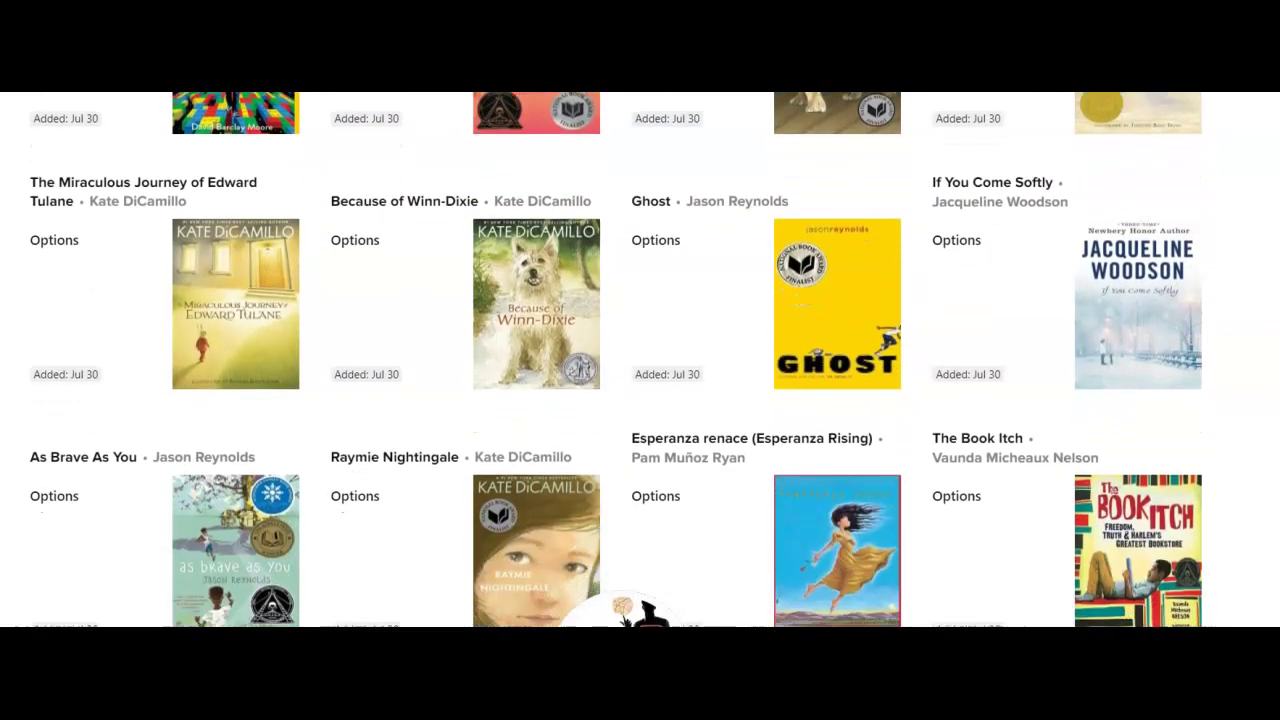
scroll(615, 360, "down", 1)
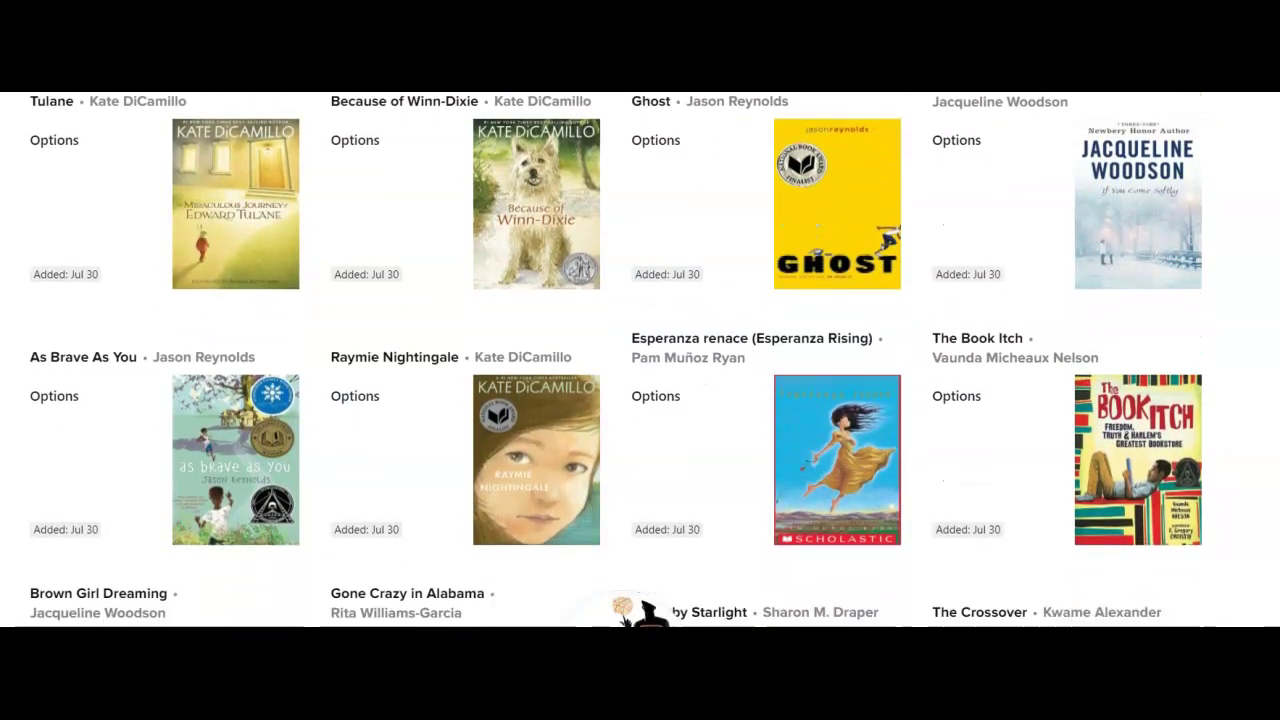
scroll(615, 360, "up", 1)
scroll(615, 360, "down", 1)
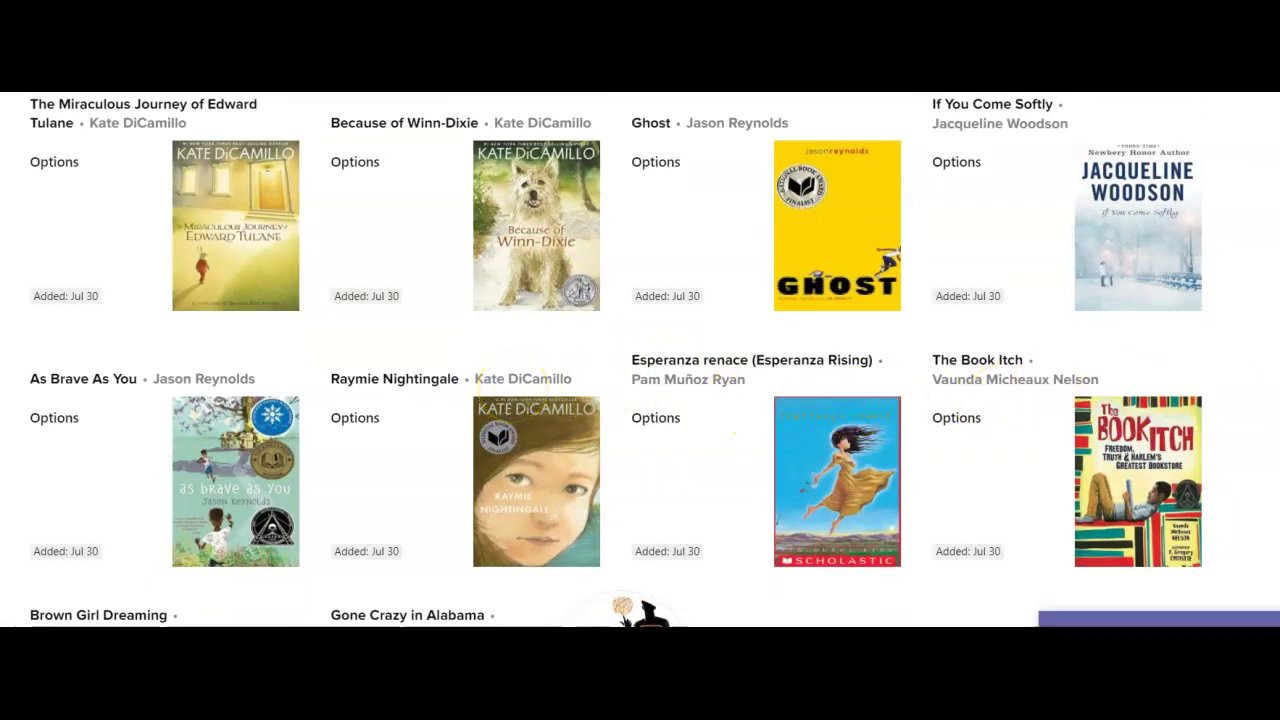
scroll(609, 360, "down", 1)
scroll(609, 360, "down", 2)
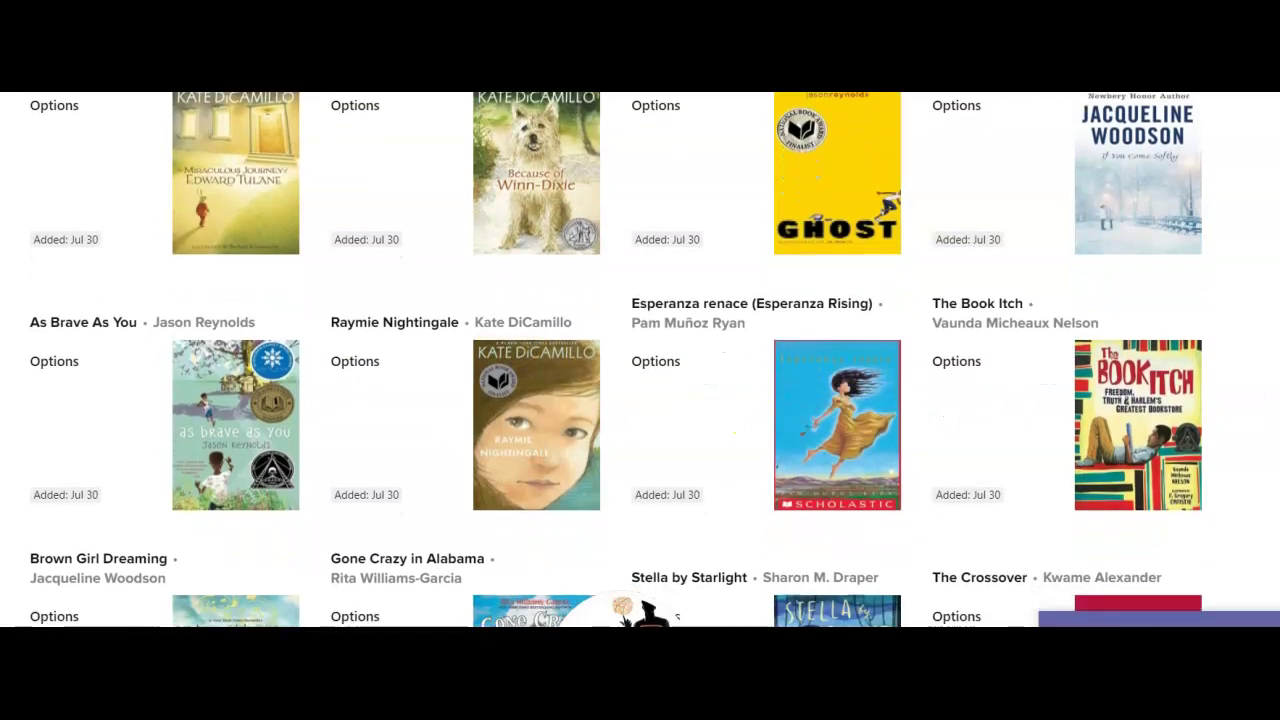
scroll(609, 360, "down", 5)
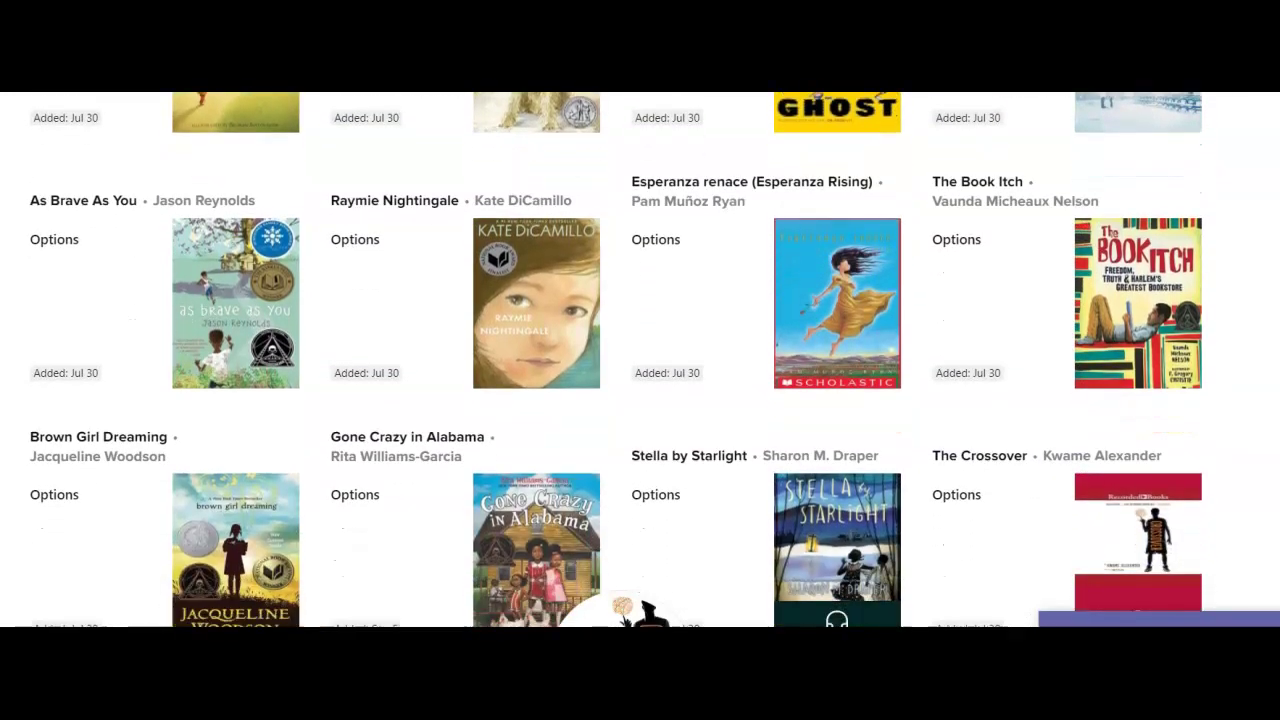
scroll(609, 360, "down", 5)
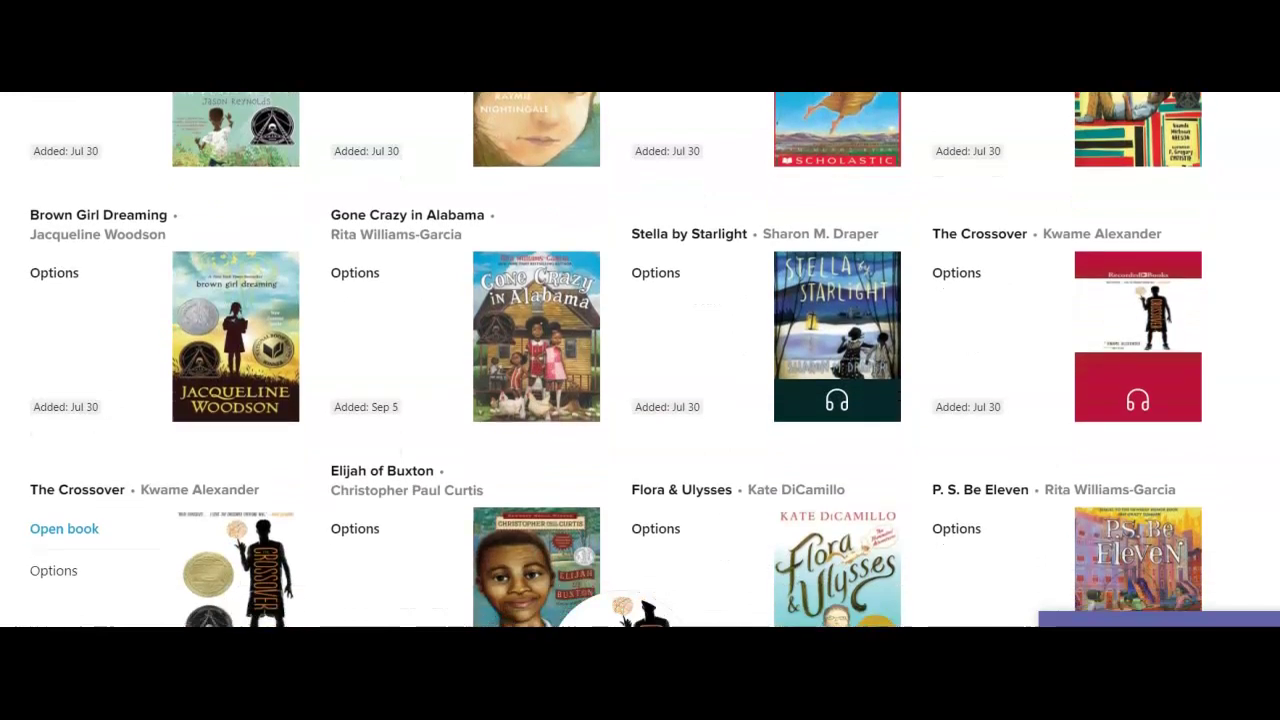
scroll(609, 360, "down", 3)
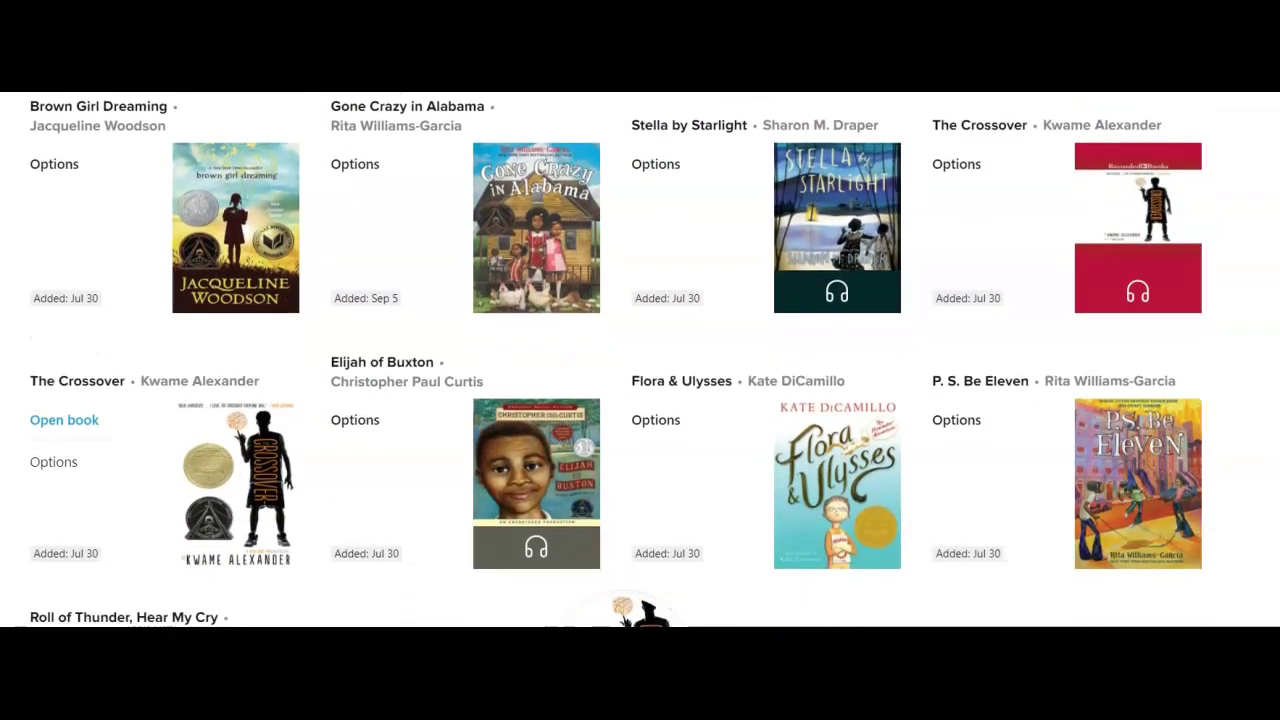
scroll(609, 360, "down", 7)
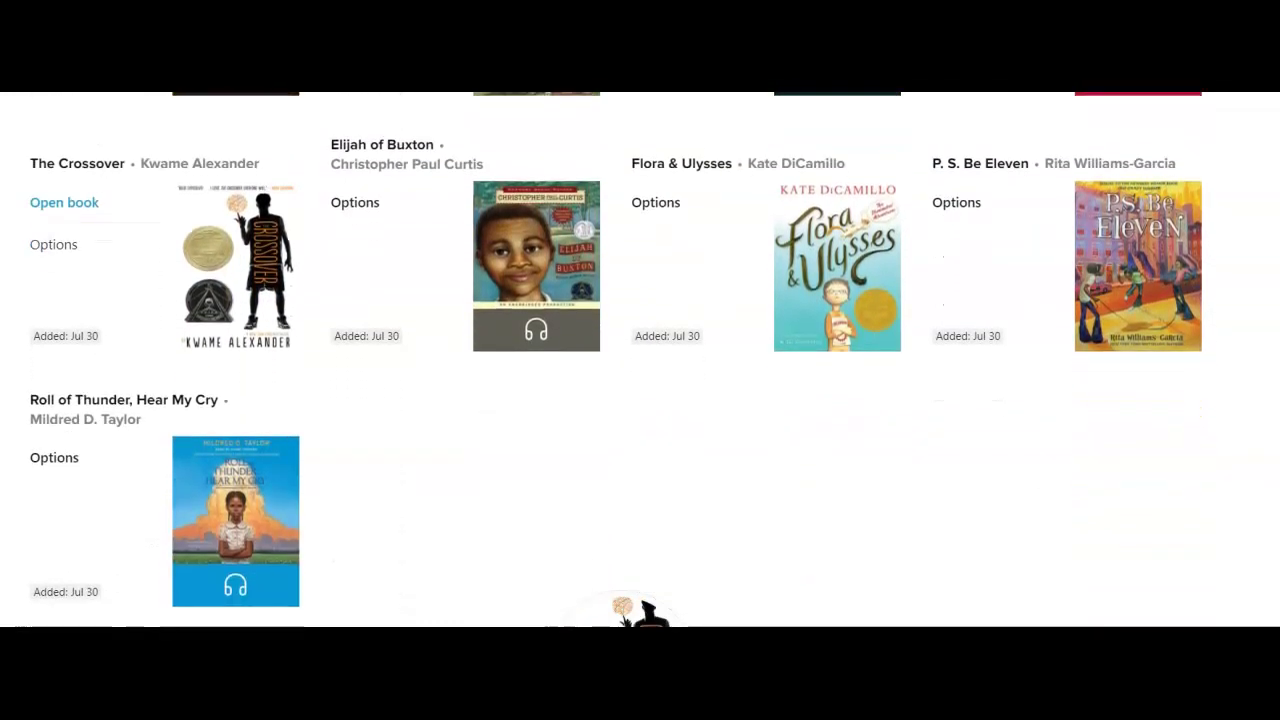
scroll(609, 360, "down", 2)
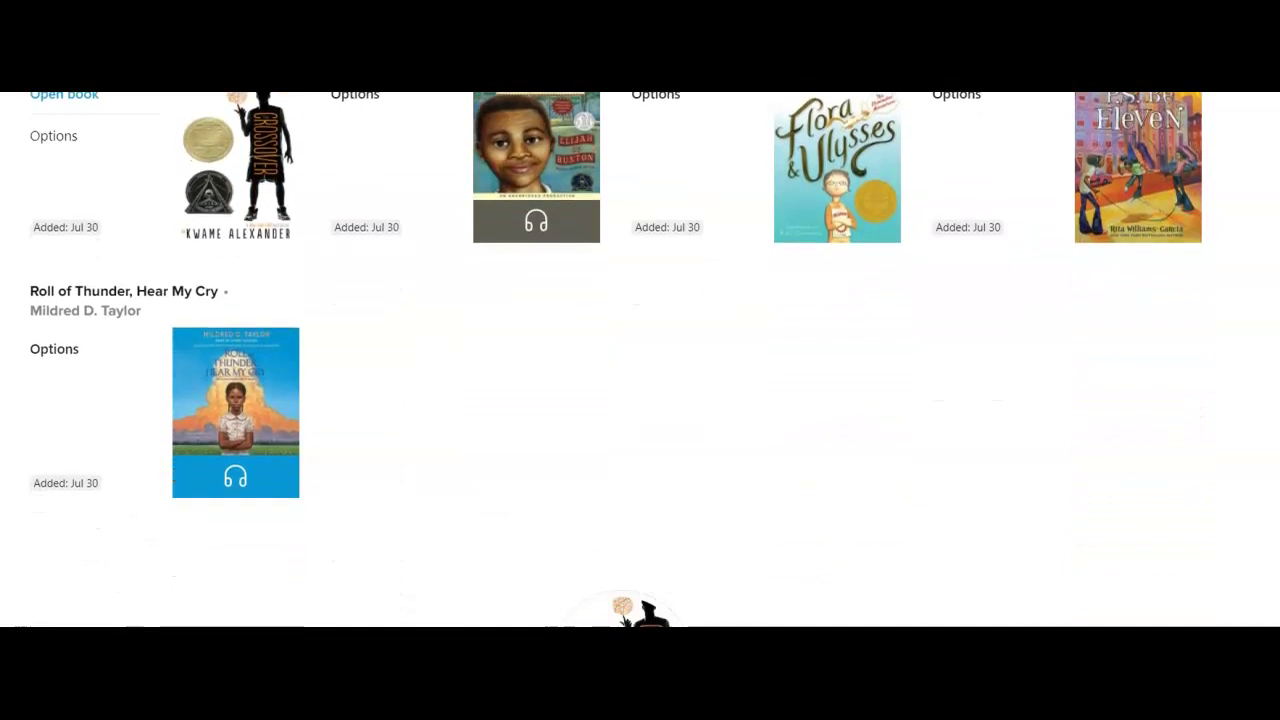
Step: Look back through the Room14ers titles from the end of the list toward its first books
scroll(609, 360, "up", 2)
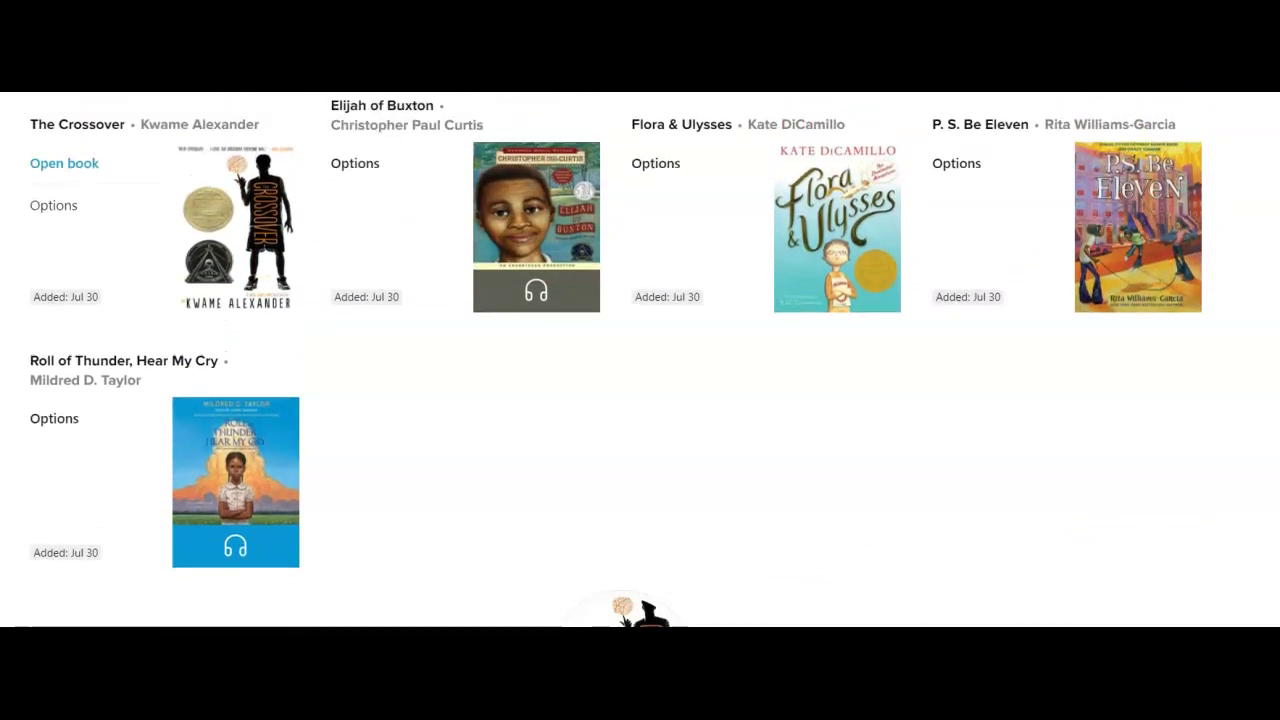
scroll(609, 360, "down", 1)
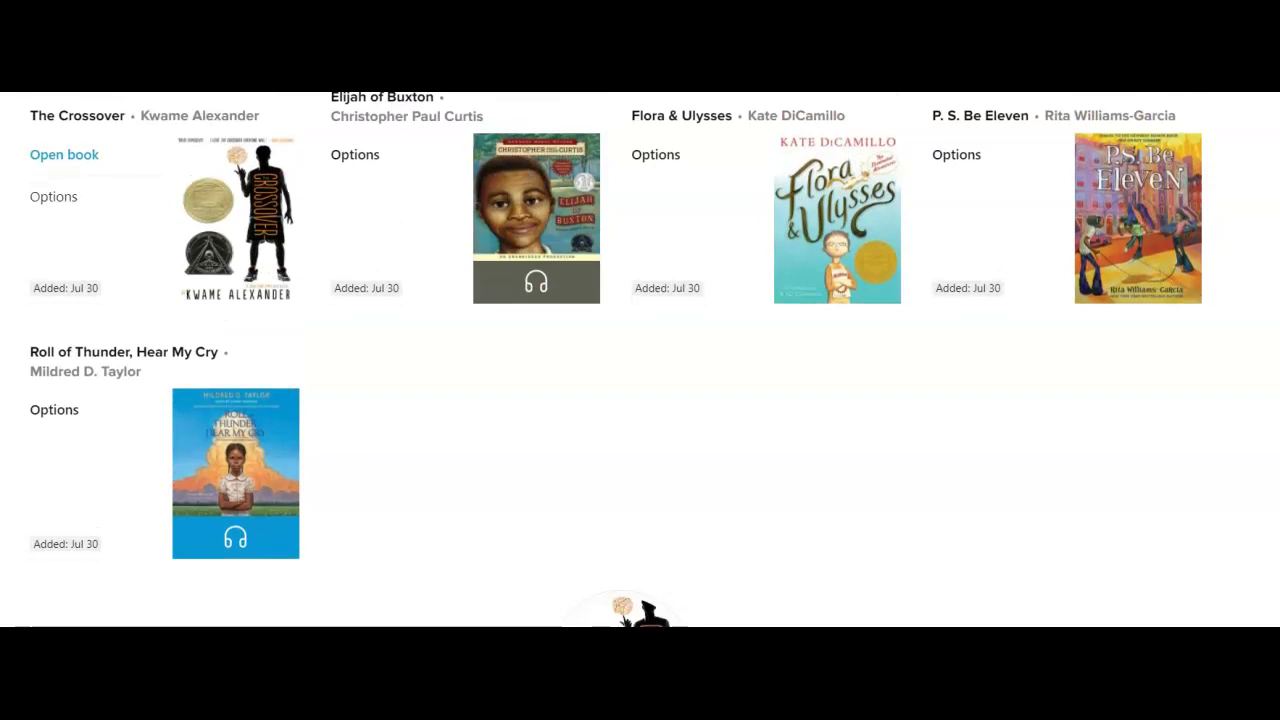
scroll(640, 360, "up", 6)
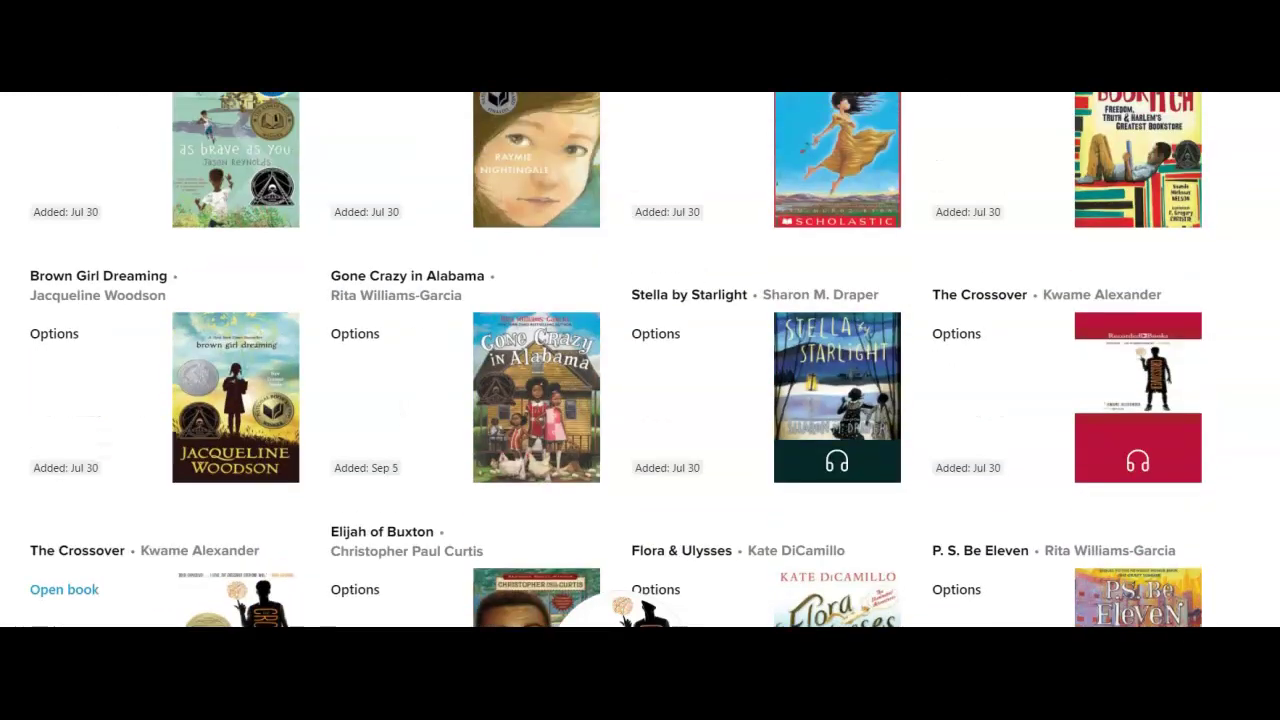
scroll(616, 360, "up", 3)
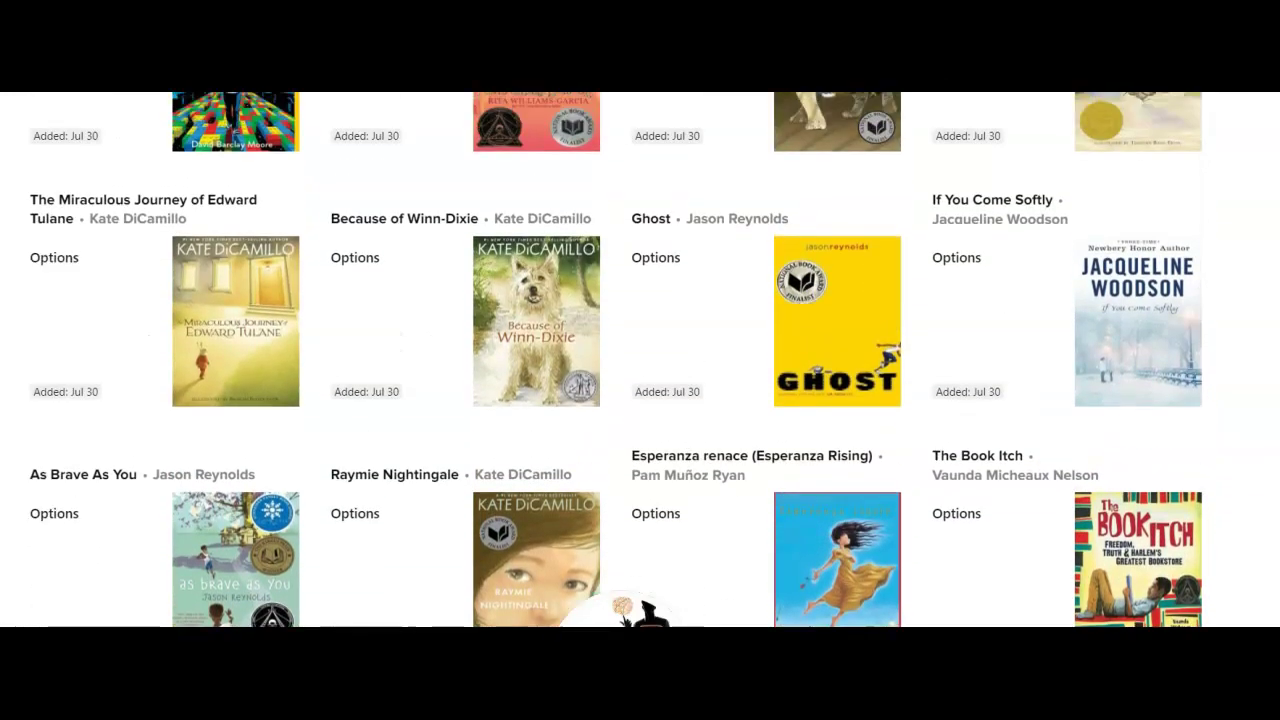
scroll(616, 360, "up", 3)
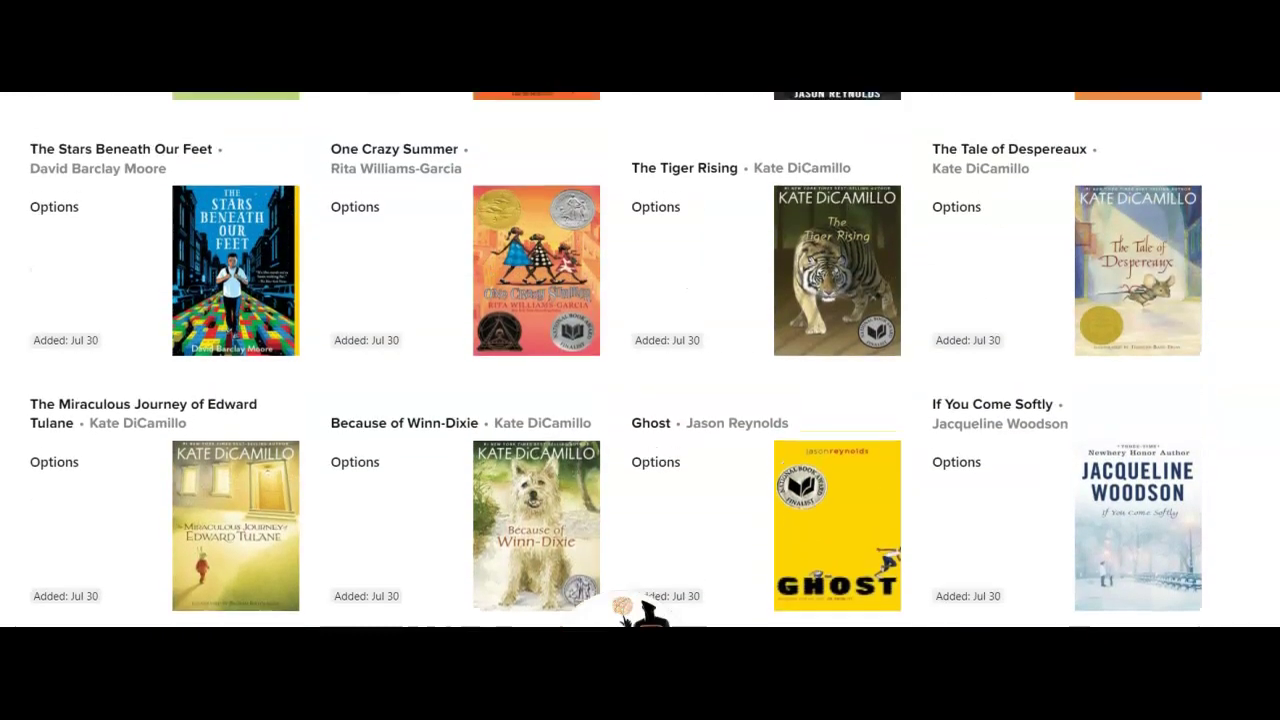
scroll(616, 360, "up", 6)
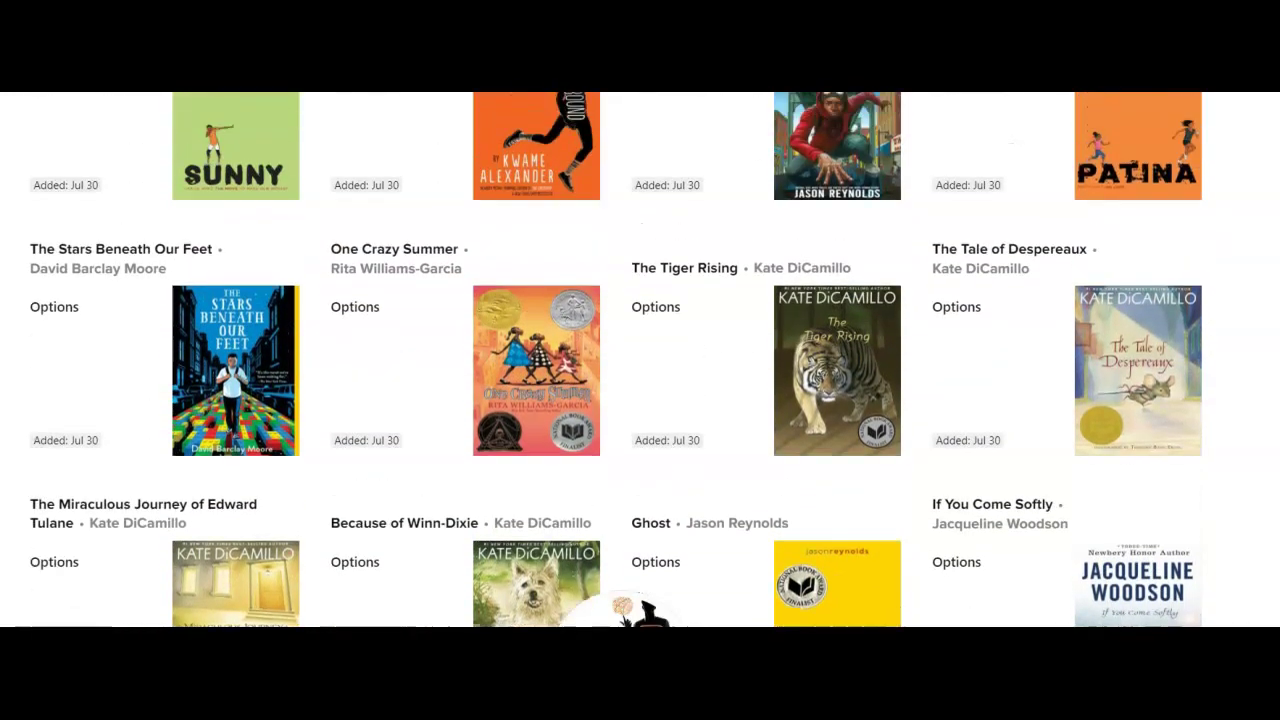
scroll(616, 360, "up", 5)
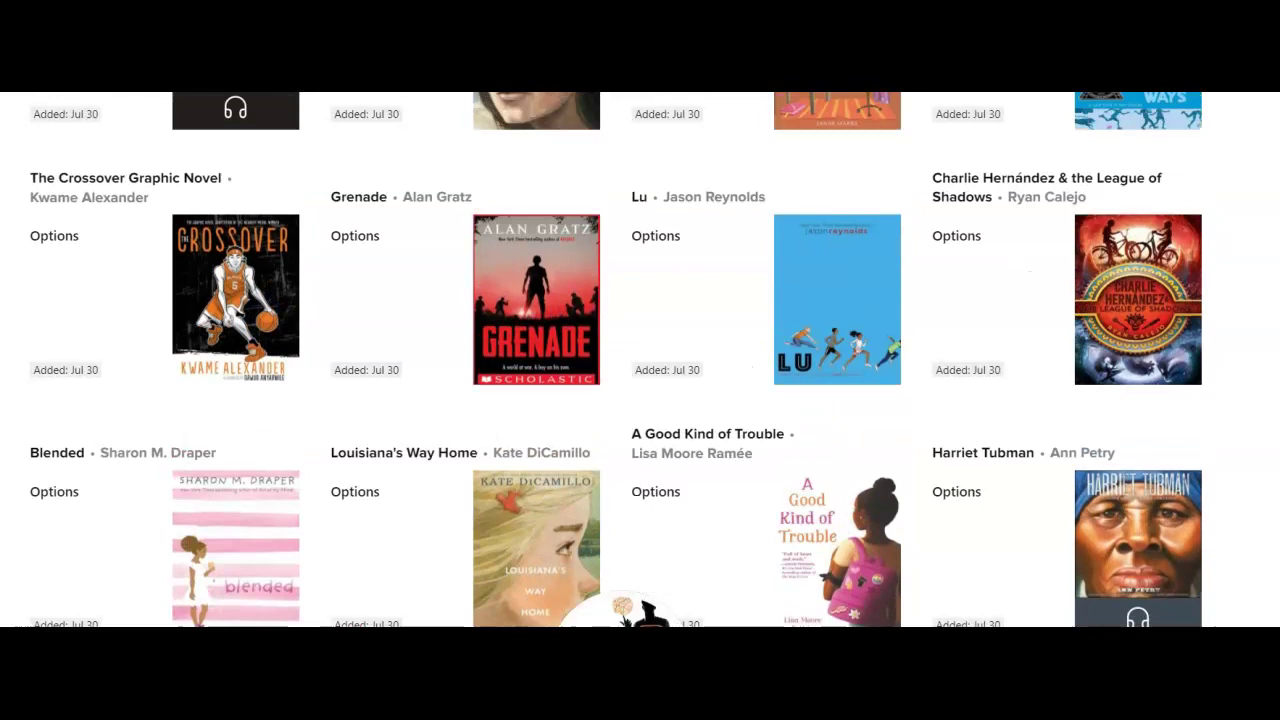
scroll(616, 360, "up", 3)
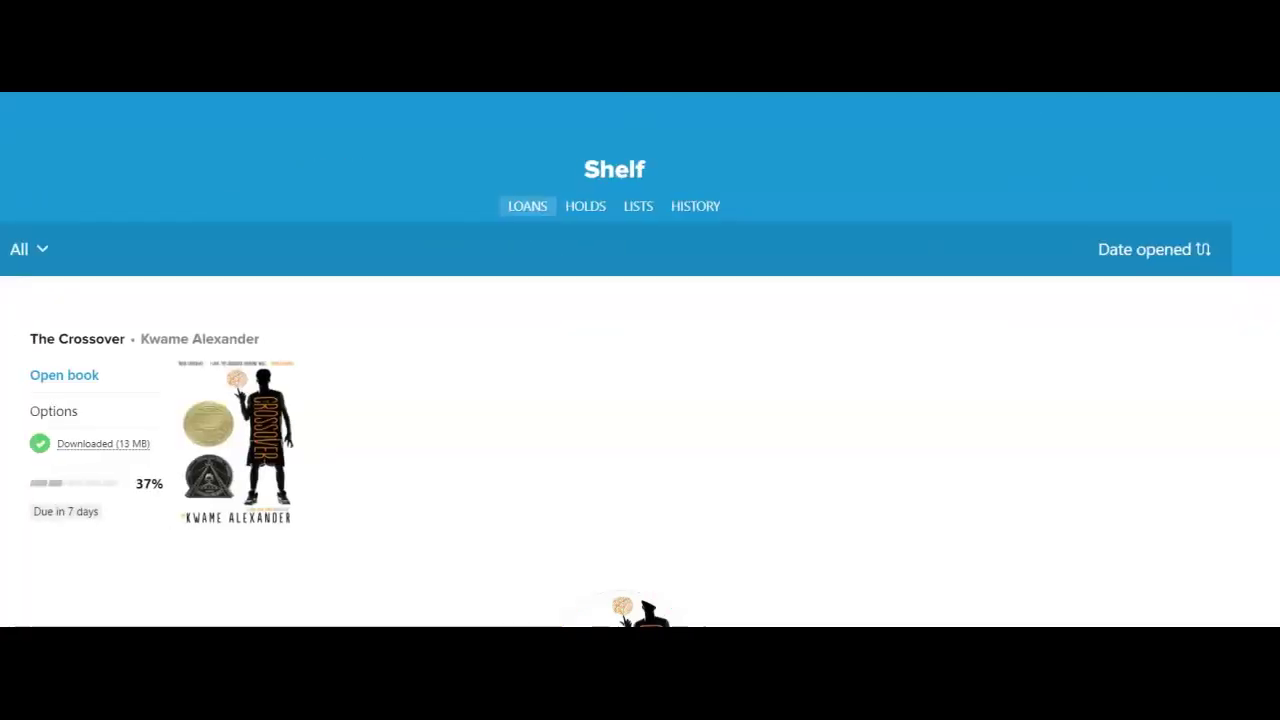
Step: Reopen the shelf's lists and review every category from Audiobooks to Room14ers, ending back at the first list
left_click(634, 210)
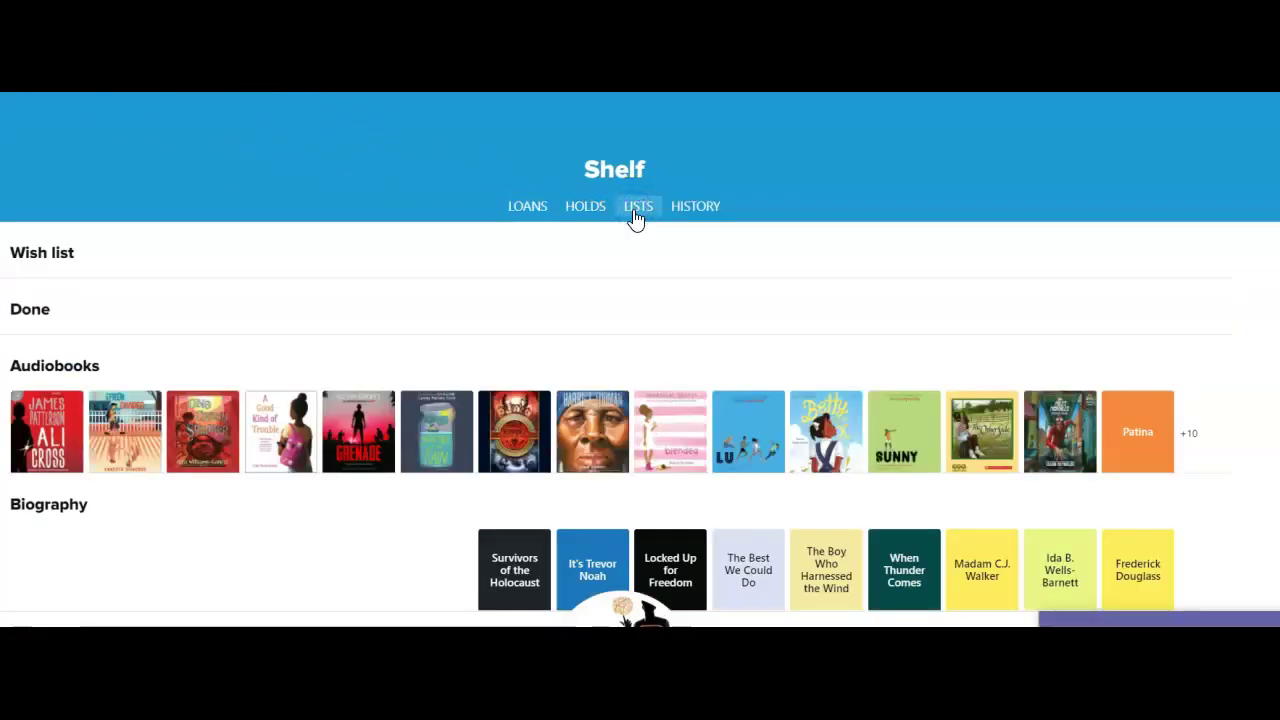
scroll(640, 400, "down", 1)
scroll(640, 400, "down", 1)
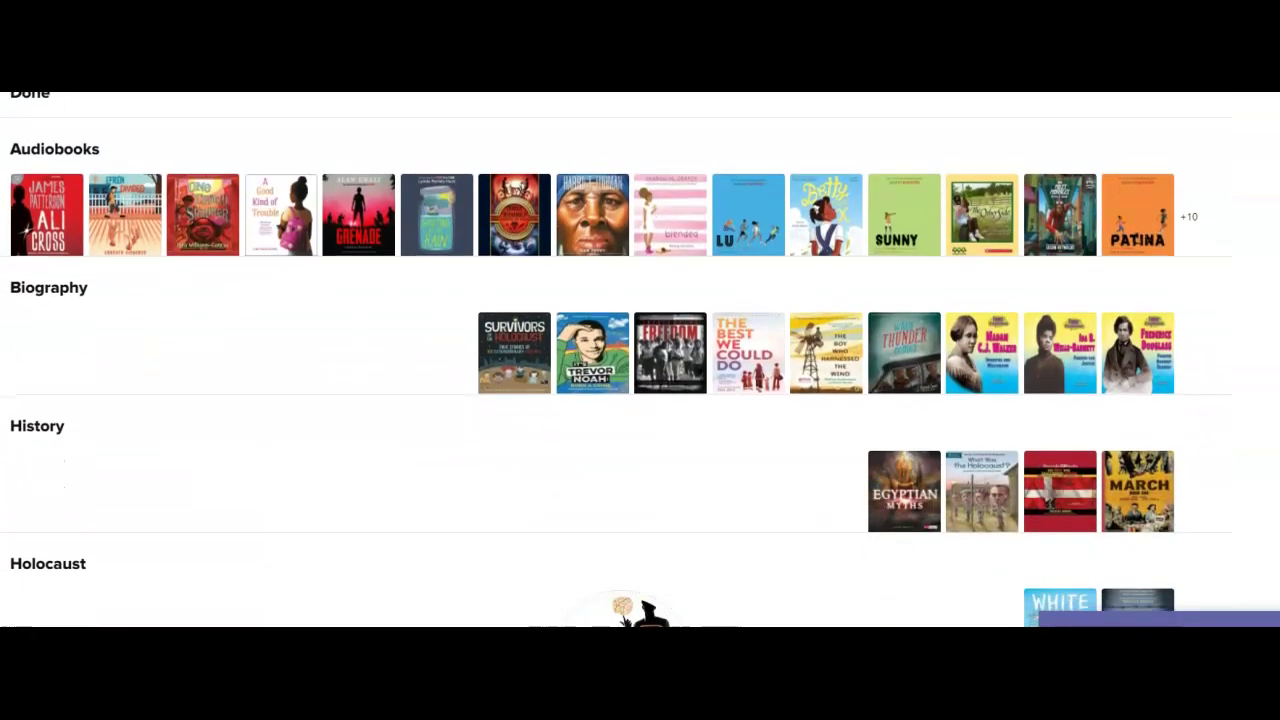
scroll(640, 400, "down", 2)
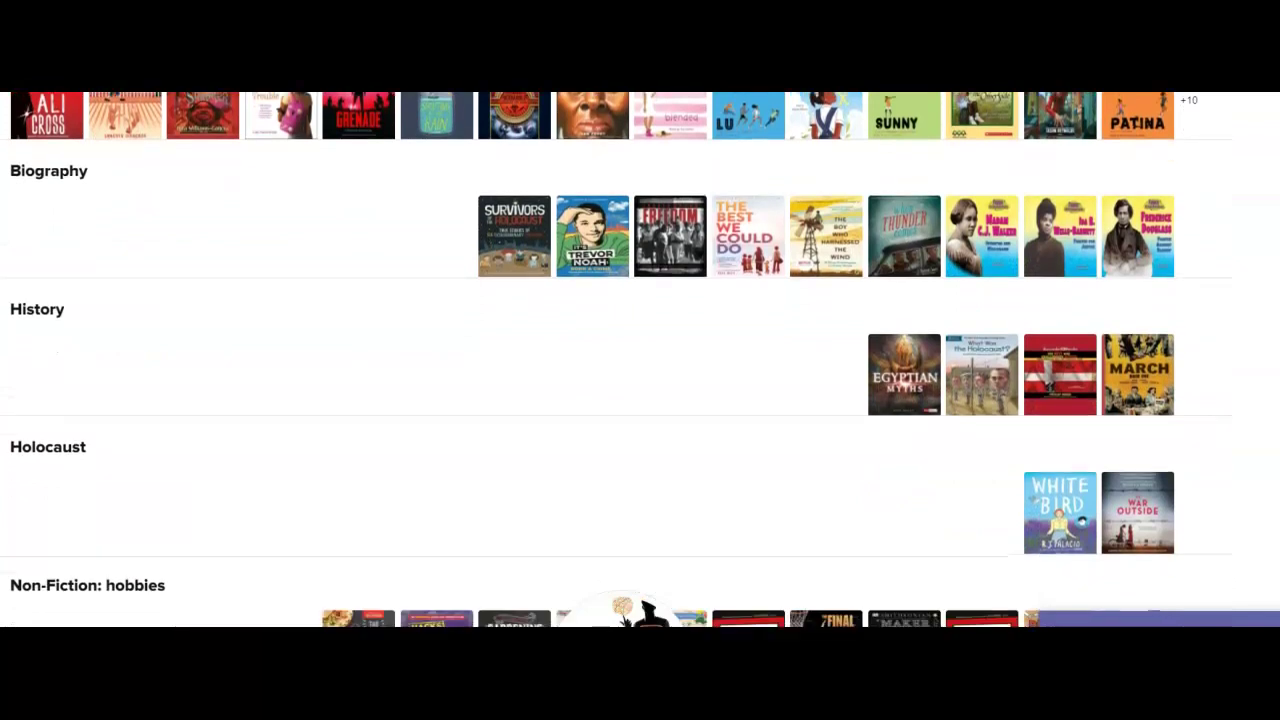
scroll(640, 400, "down", 2)
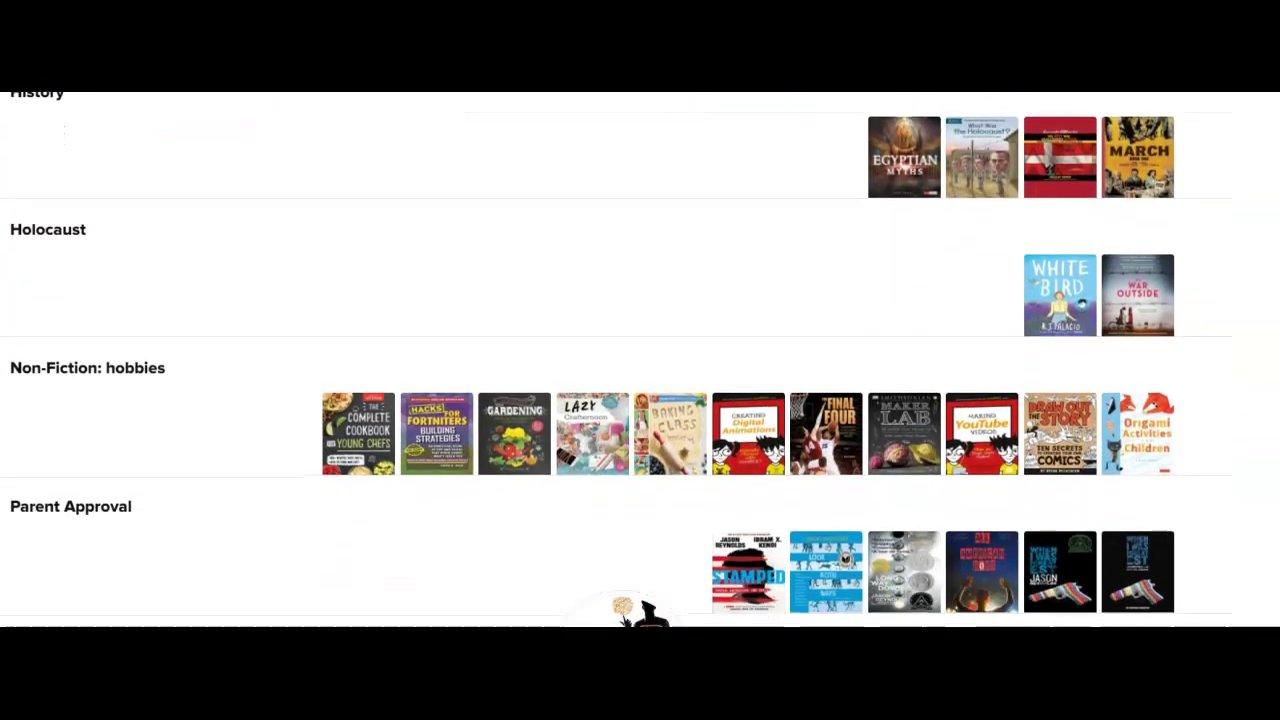
scroll(640, 400, "down", 2)
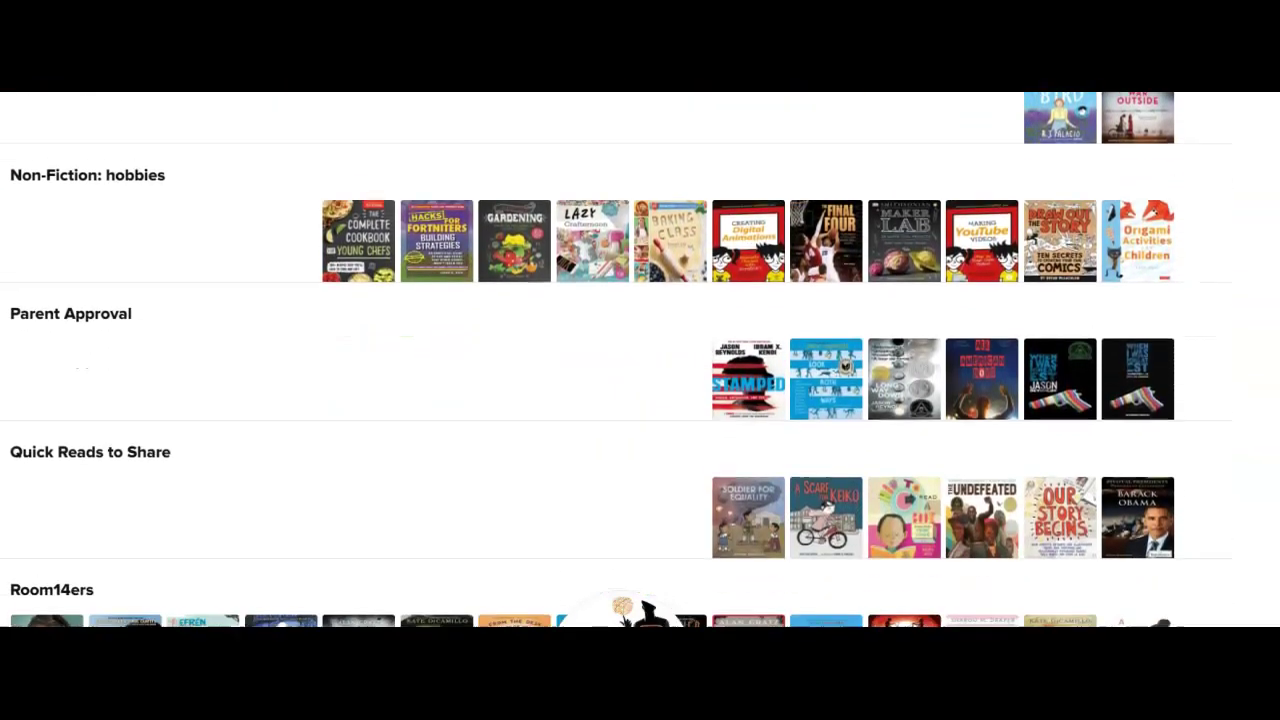
scroll(640, 400, "down", 1)
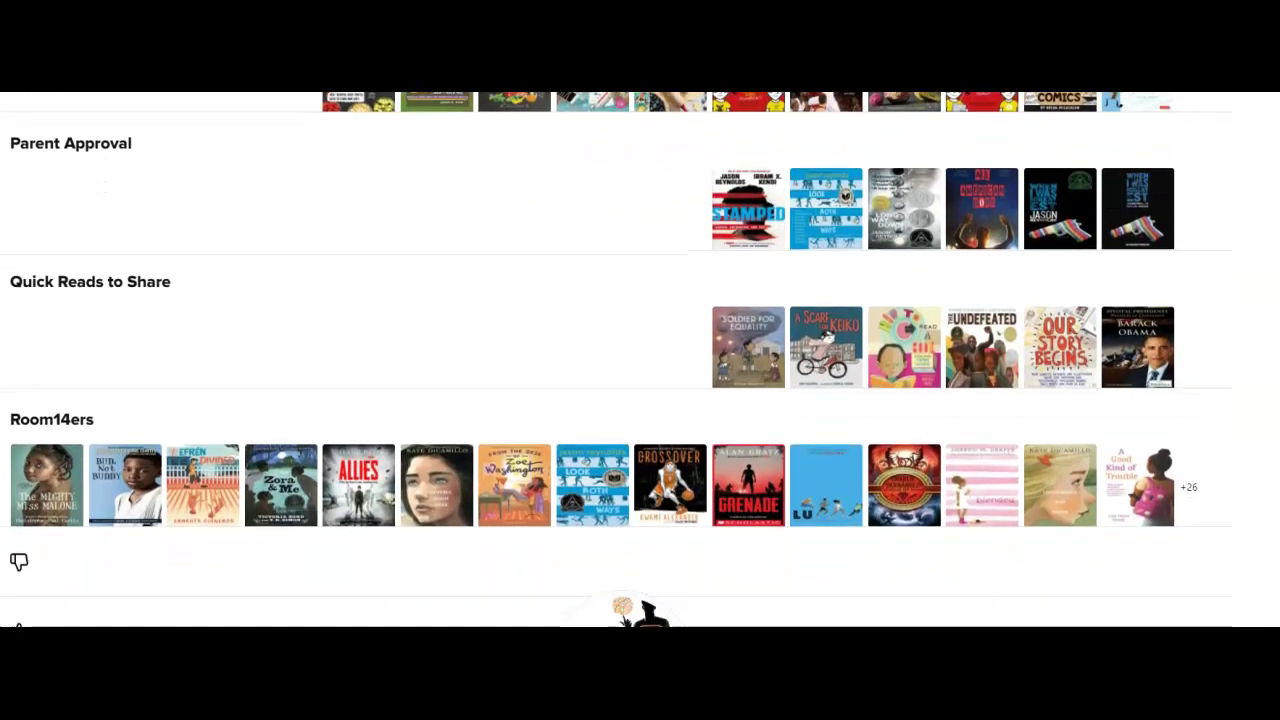
scroll(640, 360, "up", 10)
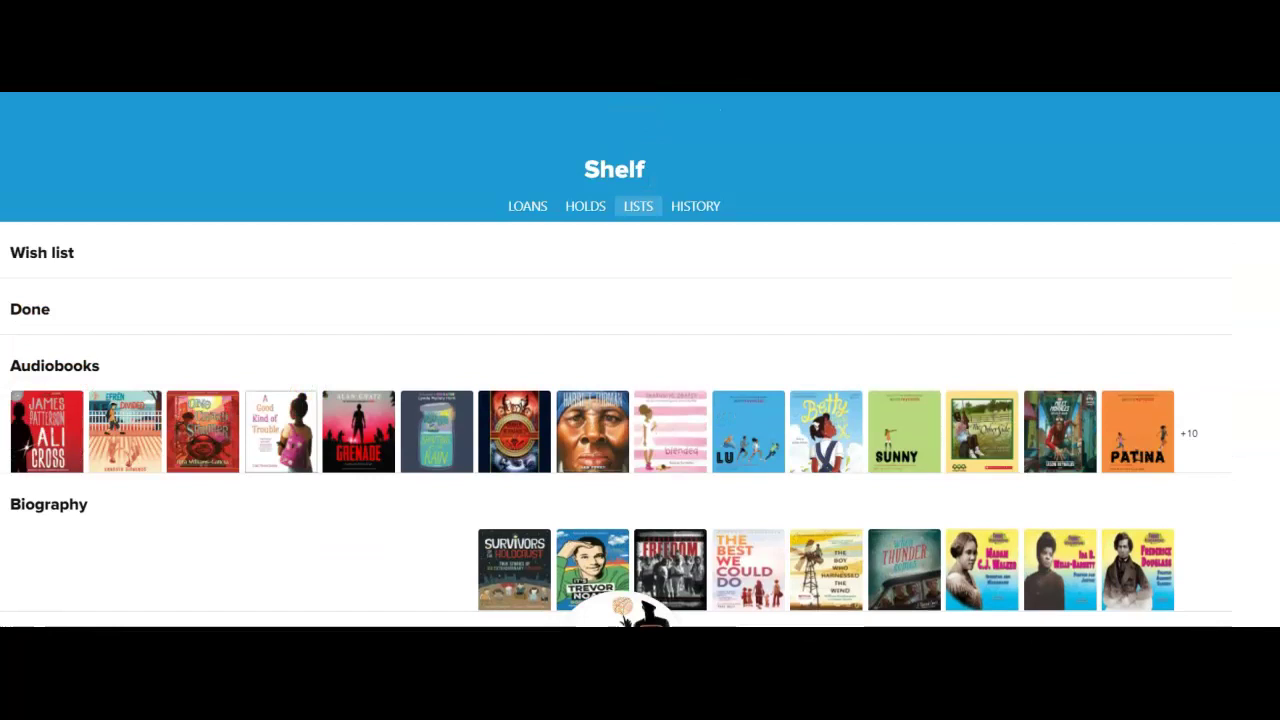